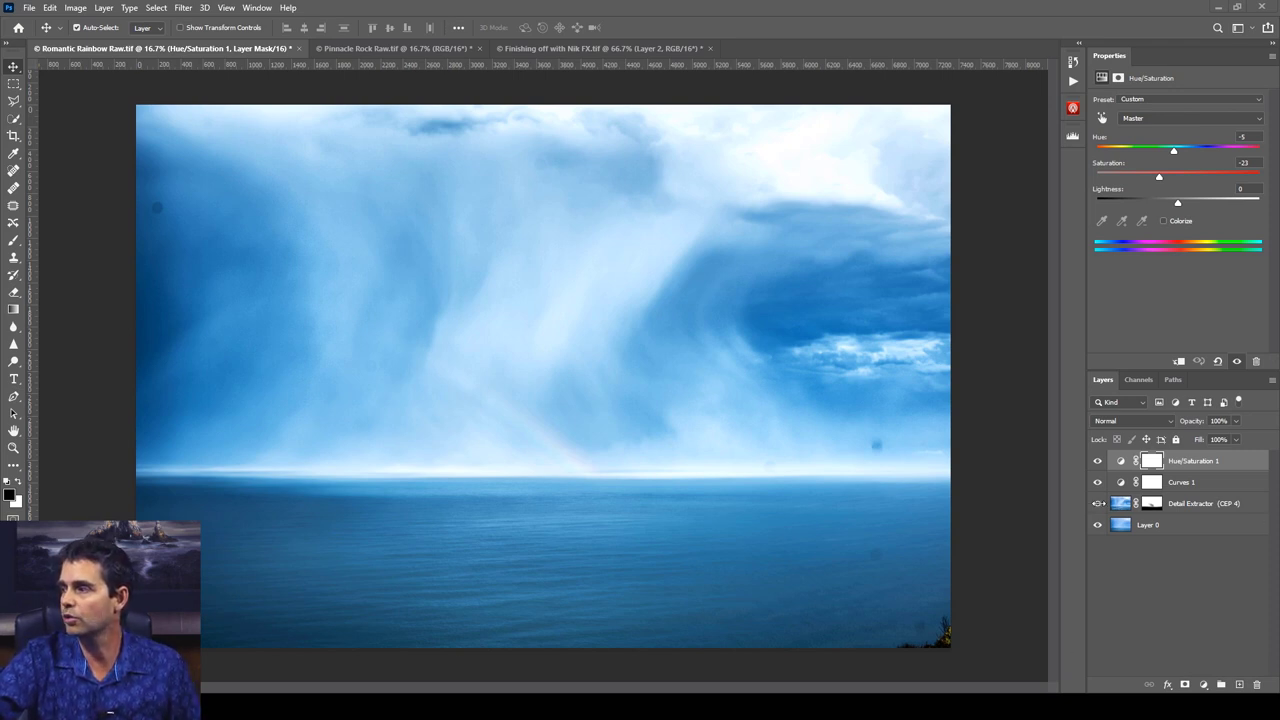
- Toggle the Curves, Detail Extractor and Hue/Saturation layers off and on to compare against the original
{"action": "left_click_drag", "start_coordinate": [1098, 503], "coordinate": [1098, 463]}
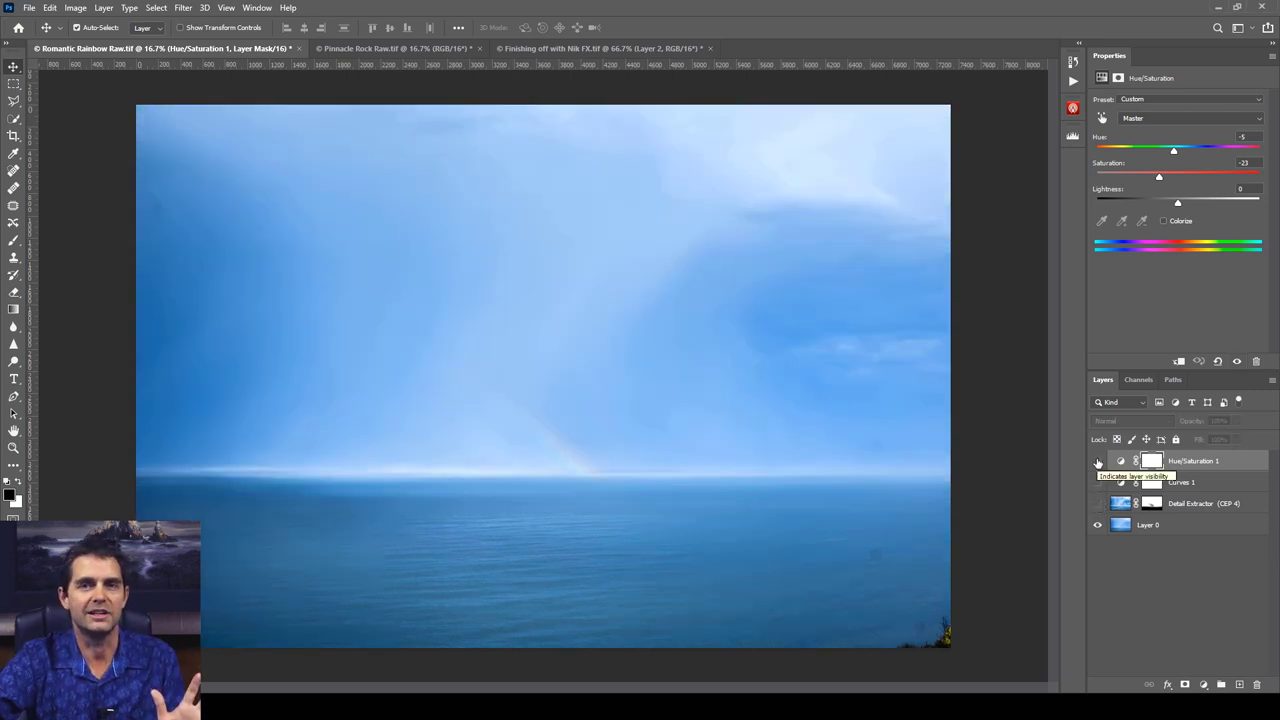
{"action": "left_click_drag", "start_coordinate": [1098, 482], "coordinate": [1098, 507]}
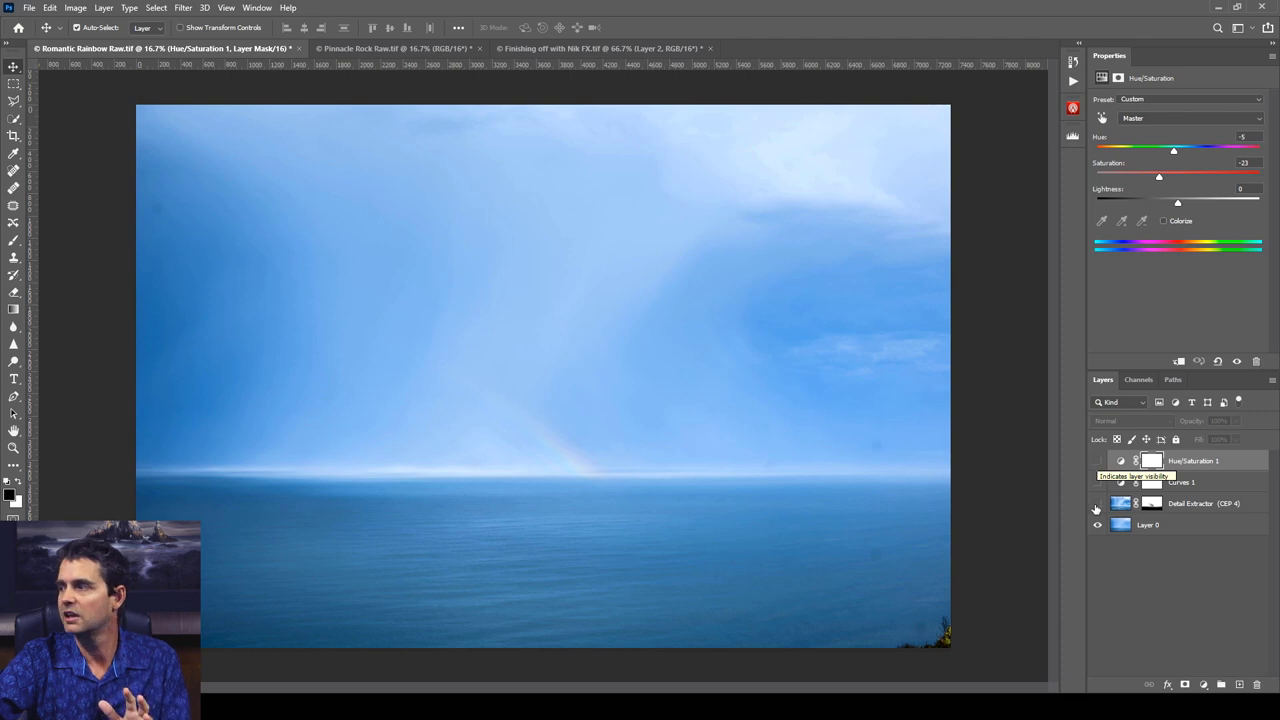
{"action": "left_click", "coordinate": [1097, 463]}
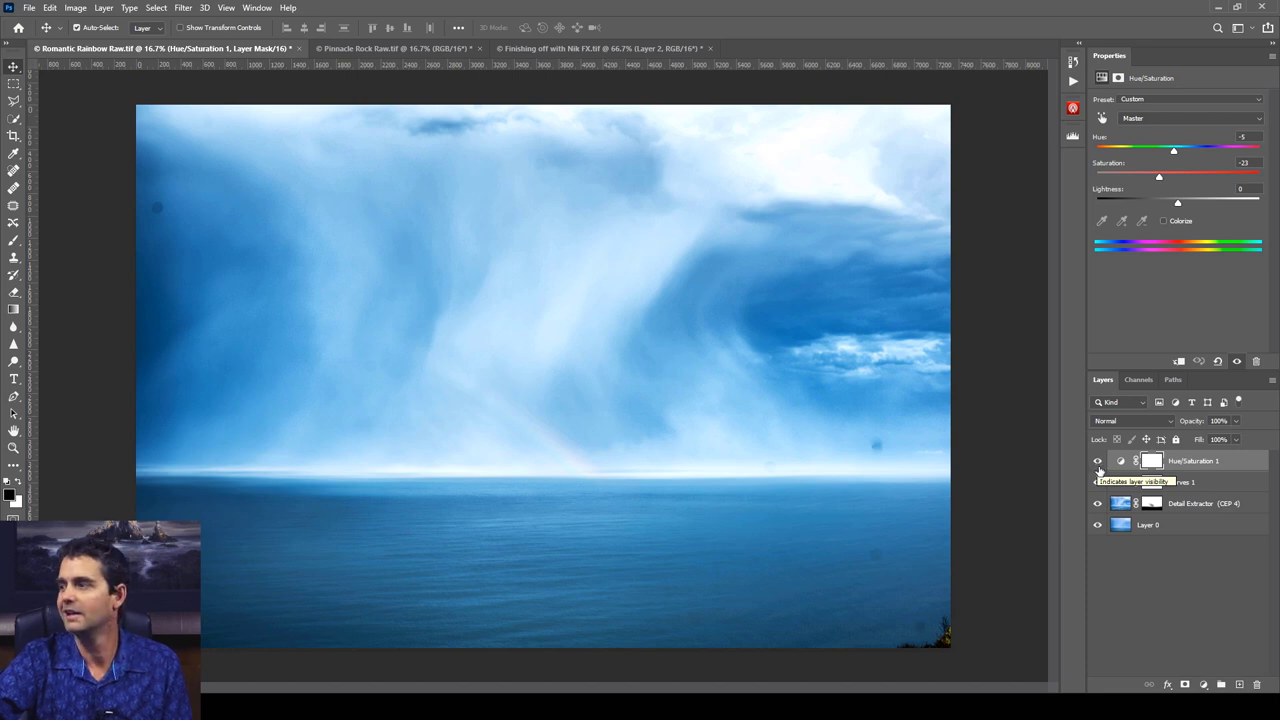
{"action": "left_click_drag", "start_coordinate": [1097, 467], "coordinate": [1097, 503]}
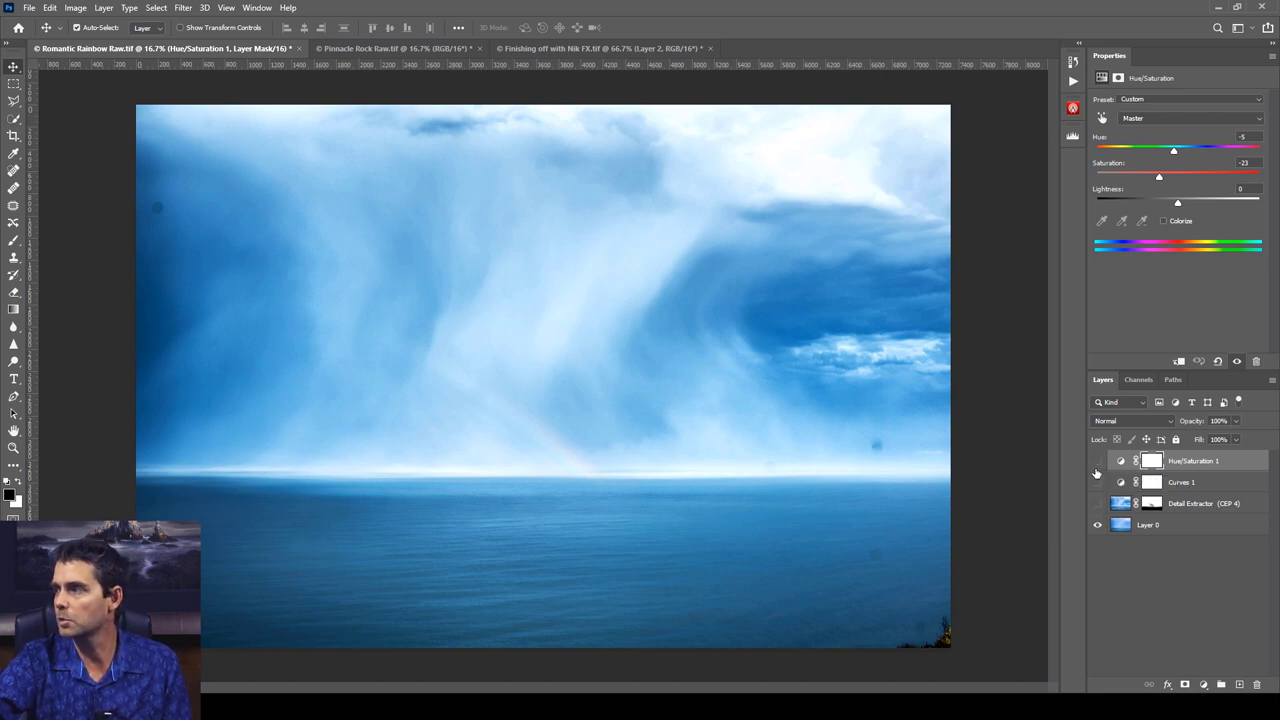
{"action": "left_click", "coordinate": [1097, 463]}
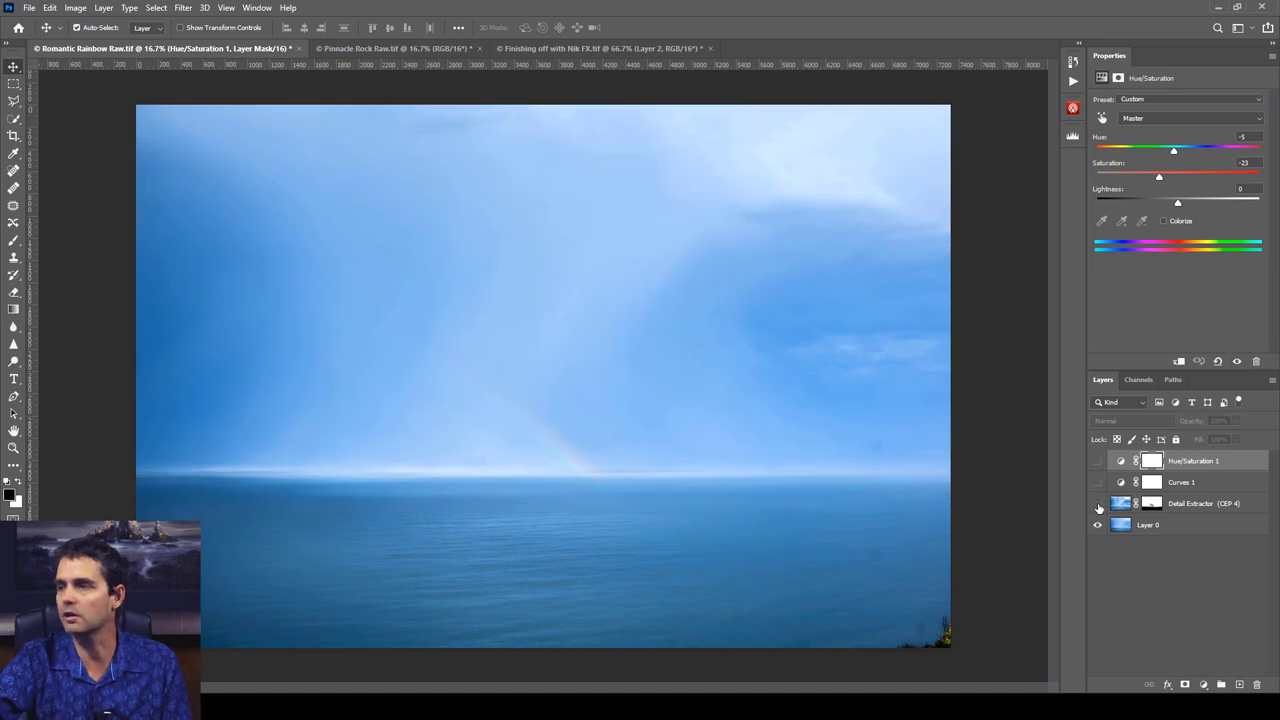
- Turn all adjustment layers back on and switch to the Pinnacle Rock Raw.tif document
{"action": "left_click_drag", "start_coordinate": [1097, 505], "coordinate": [1097, 463]}
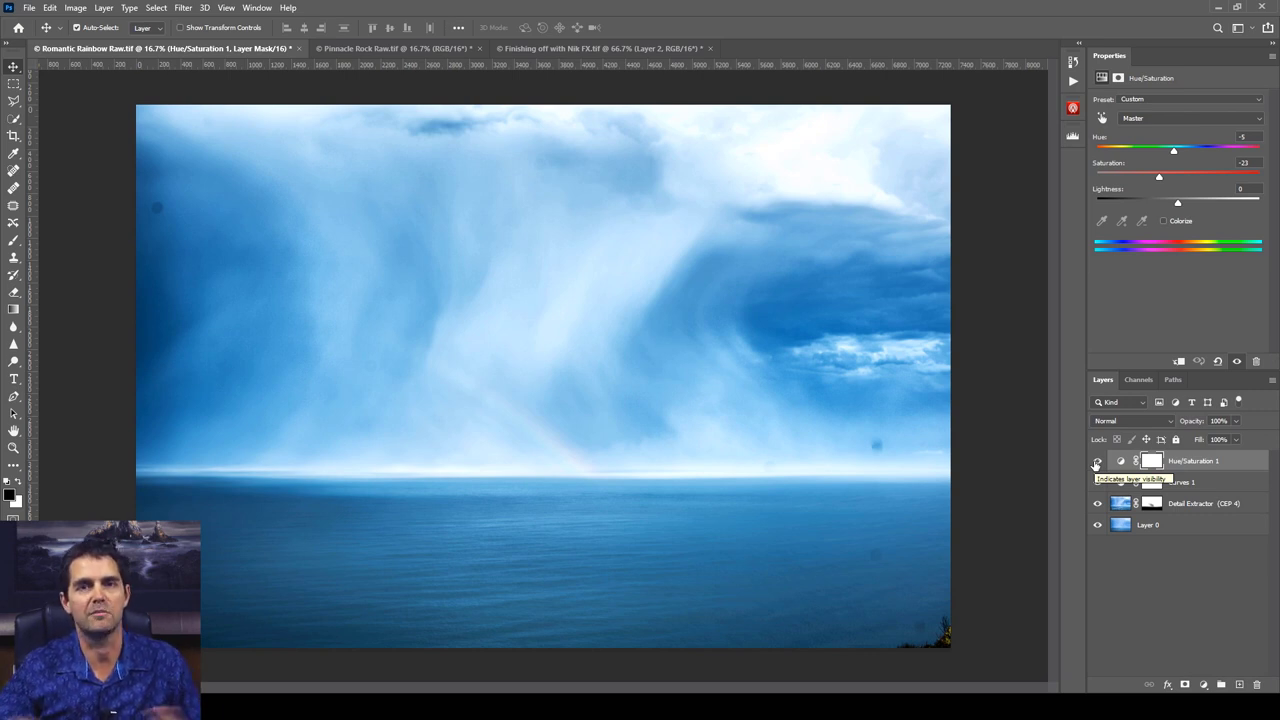
{"action": "left_click", "coordinate": [1097, 463]}
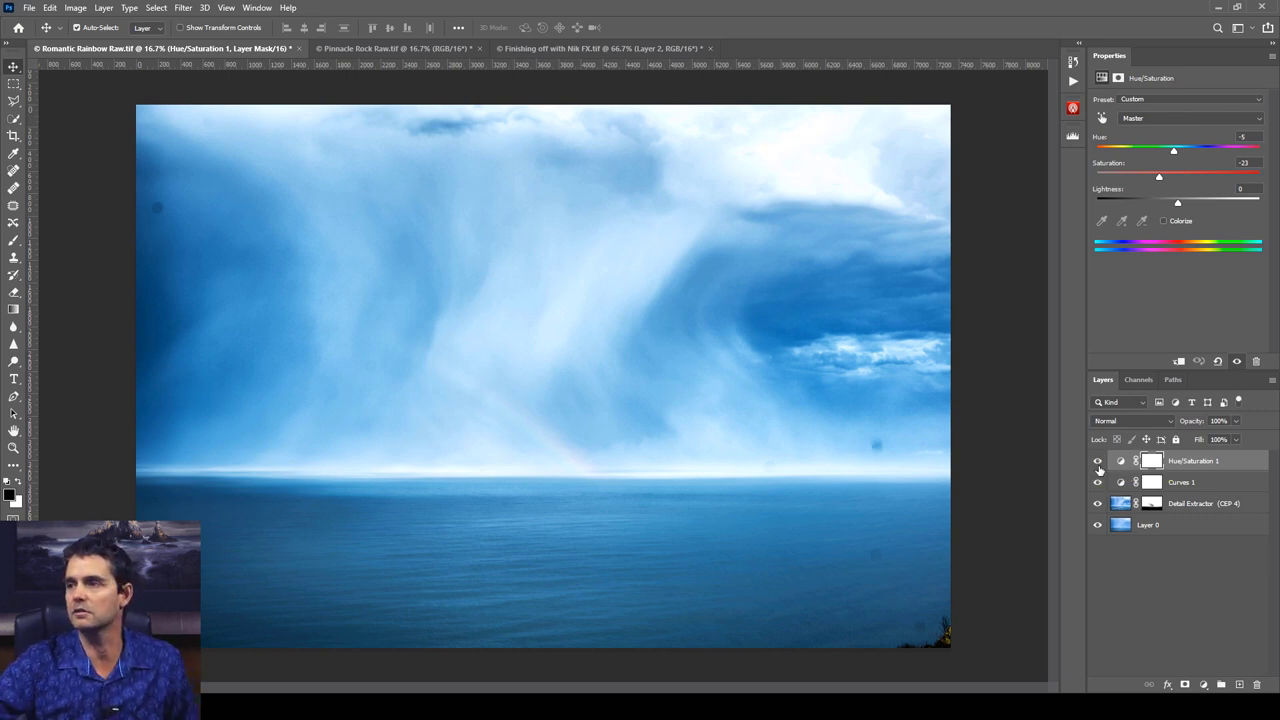
{"action": "left_click", "coordinate": [405, 49]}
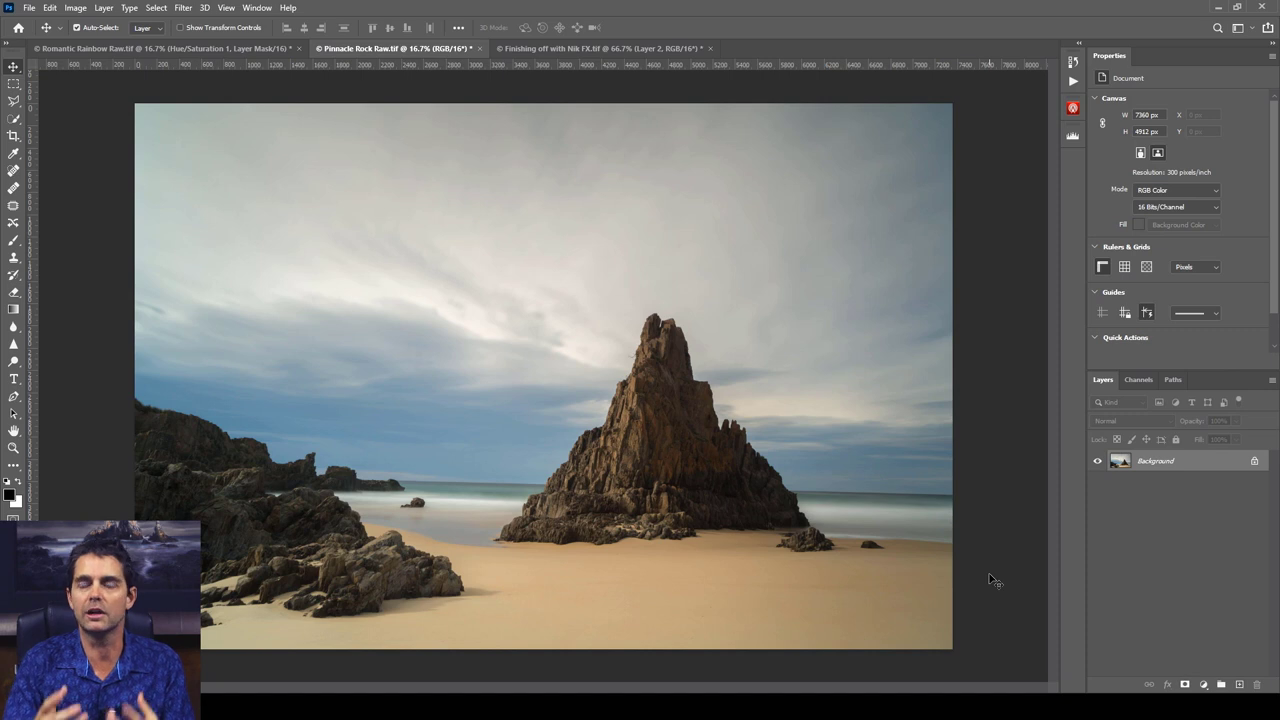
- Run Filter > Nik Collection > Silver Efex Pro 2 on the Pinnacle Rock photo
{"action": "left_click", "coordinate": [185, 10]}
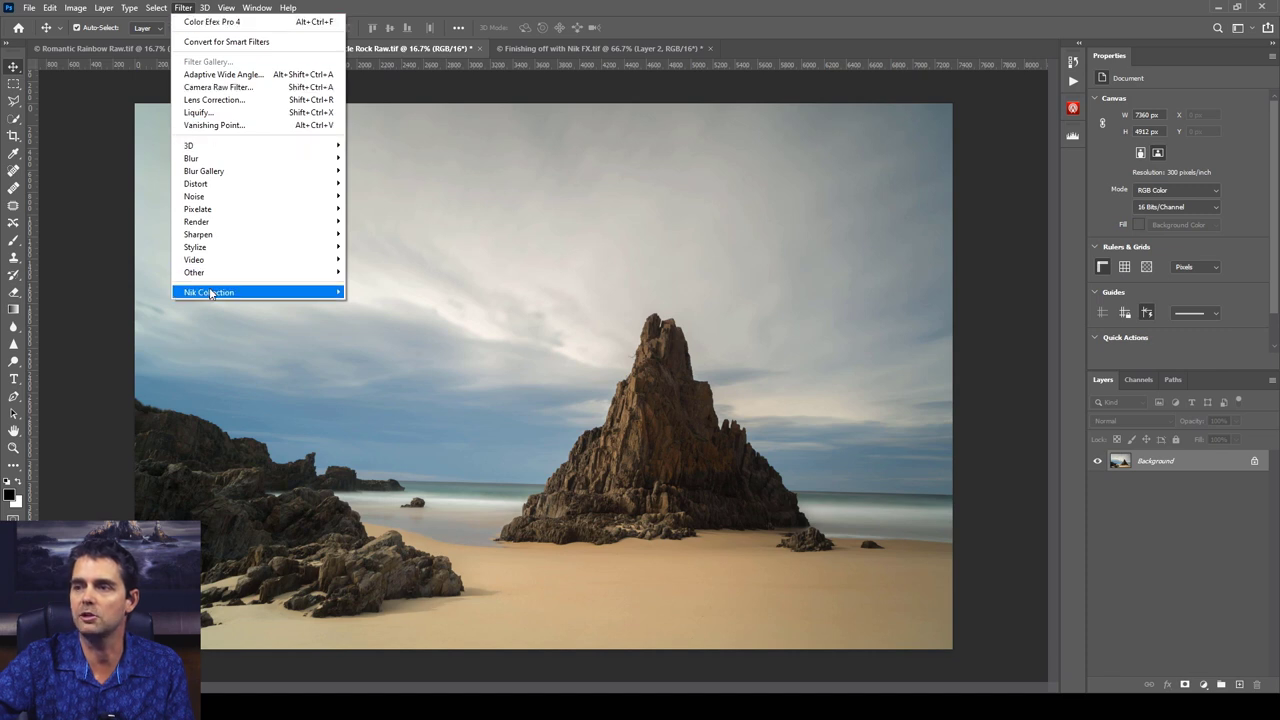
{"action": "mouse_move", "coordinate": [211, 293]}
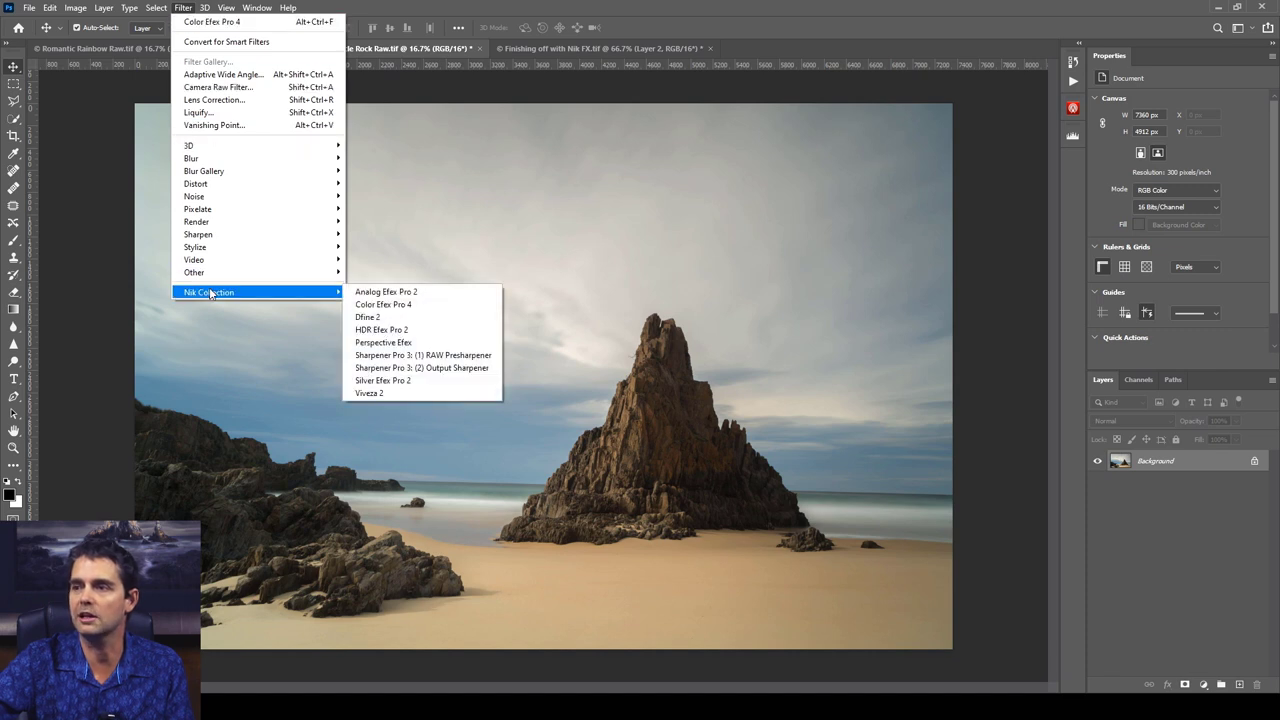
{"action": "left_click", "coordinate": [395, 384]}
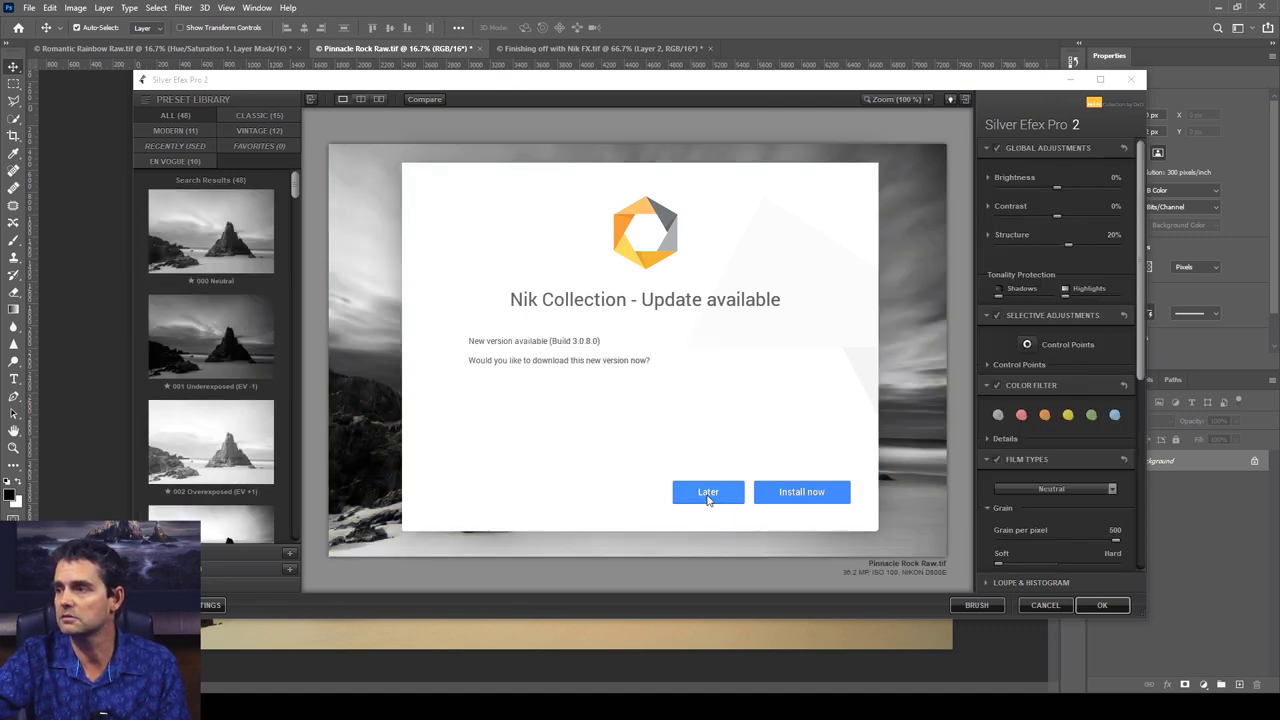
- Postpone the Nik Collection update and maximize the Silver Efex Pro 2 window
{"action": "left_click", "coordinate": [708, 494]}
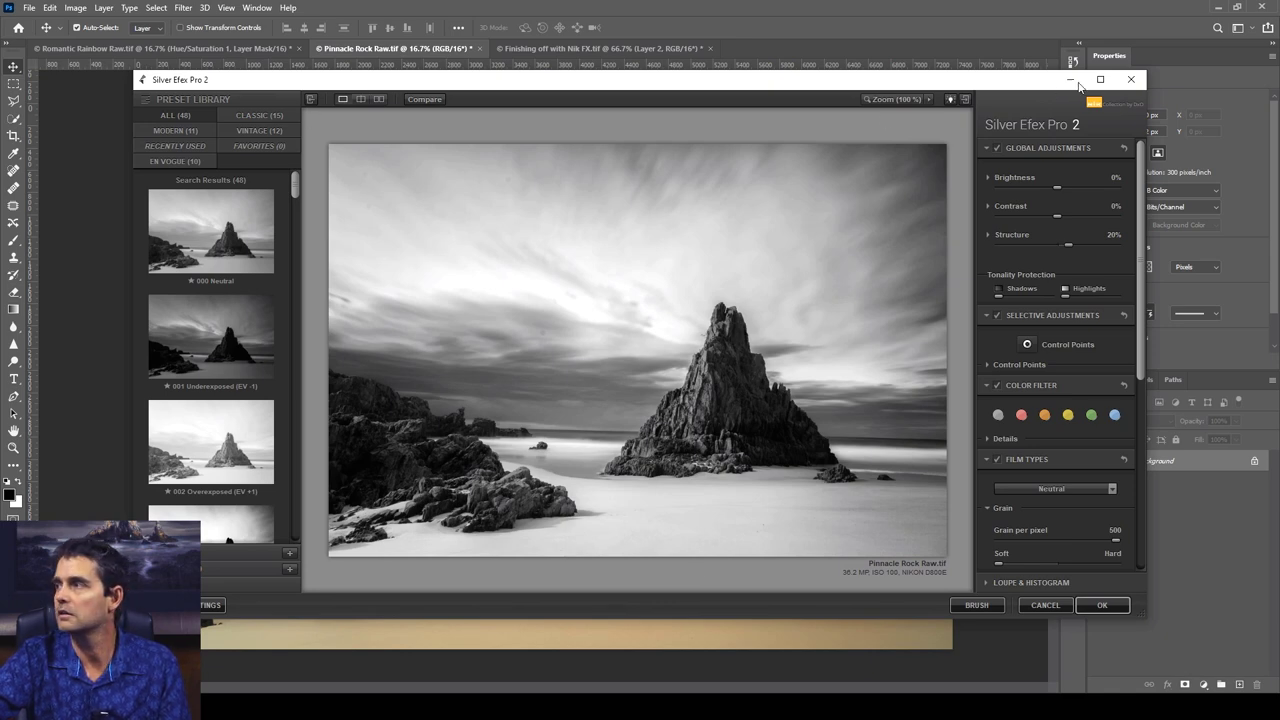
{"action": "mouse_move", "coordinate": [440, 82]}
{"action": "left_mouse_down"}
{"action": "mouse_move", "coordinate": [393, 46]}
{"action": "mouse_move", "coordinate": [498, 46]}
{"action": "mouse_move", "coordinate": [426, 67]}
{"action": "left_mouse_up"}
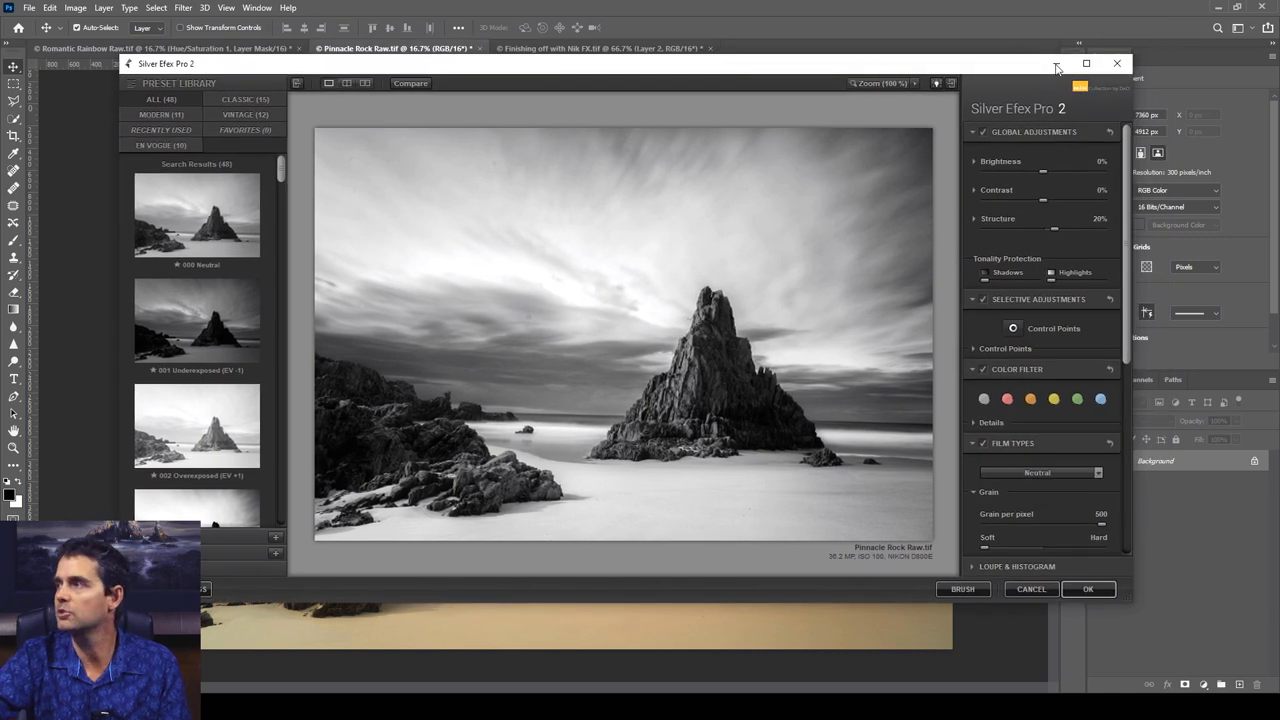
{"action": "left_click", "coordinate": [1086, 66]}
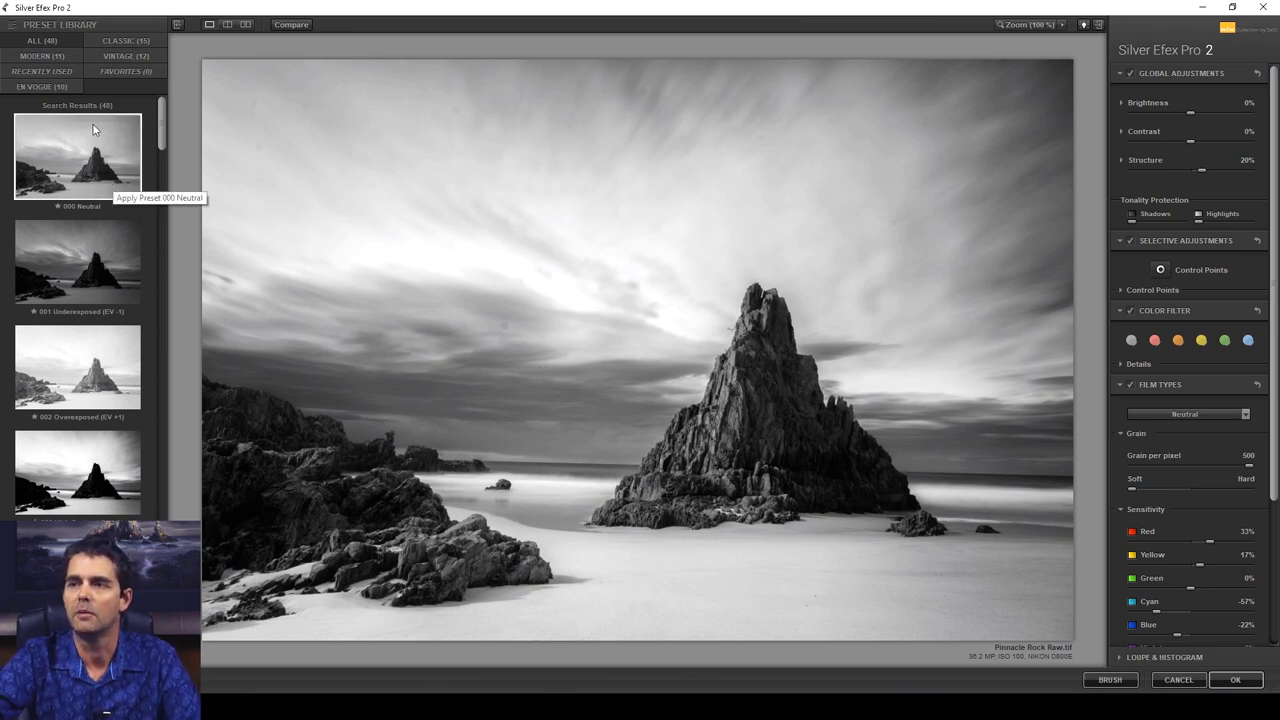
- Apply 000 Neutral, then preview the 001 Underexposed (EV -1) and 002 Overexposed (EV +1) presets
{"action": "scroll", "coordinate": [92, 250], "scroll_direction": "down", "scroll_amount": 6}
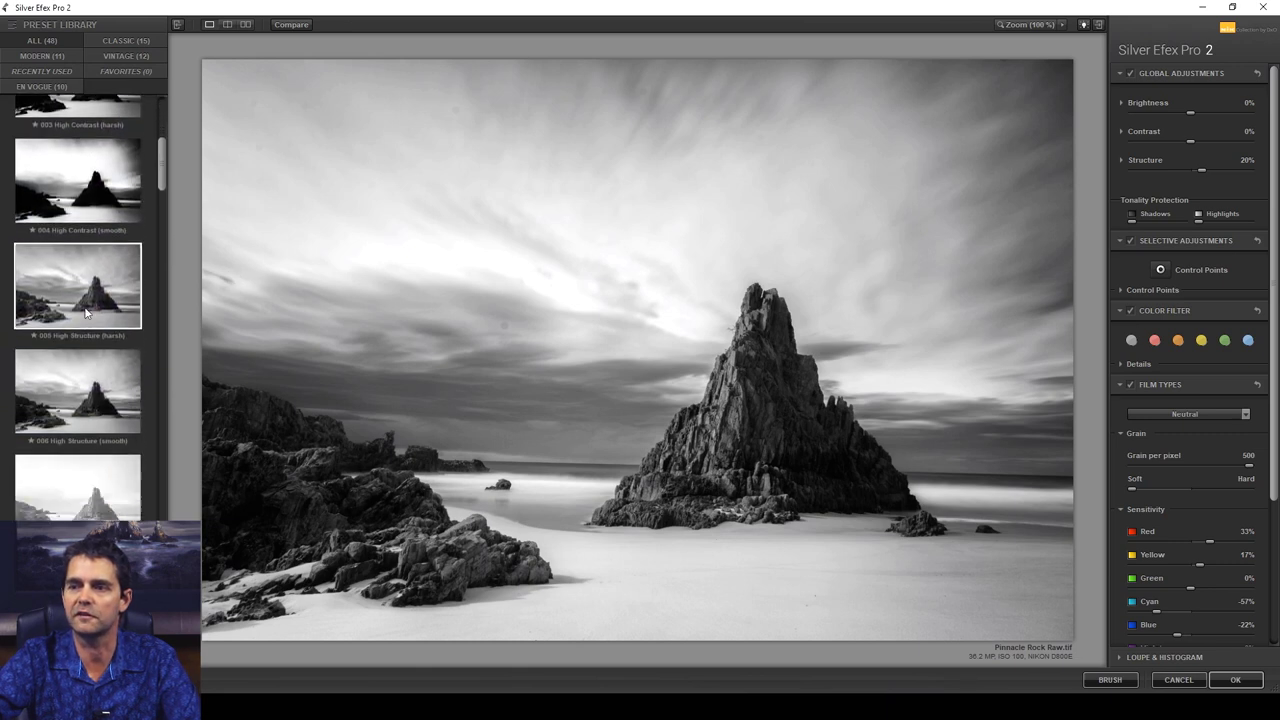
{"action": "scroll", "coordinate": [84, 315], "scroll_direction": "up", "scroll_amount": 6}
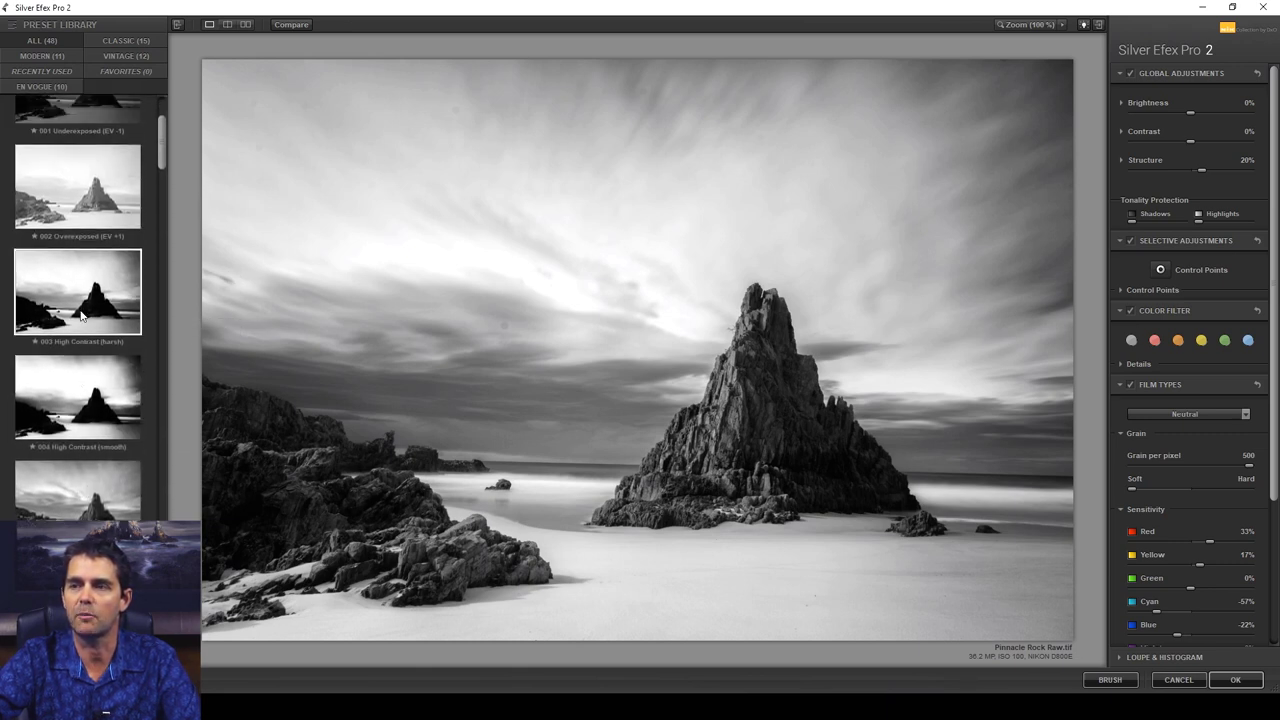
{"action": "left_click", "coordinate": [78, 160]}
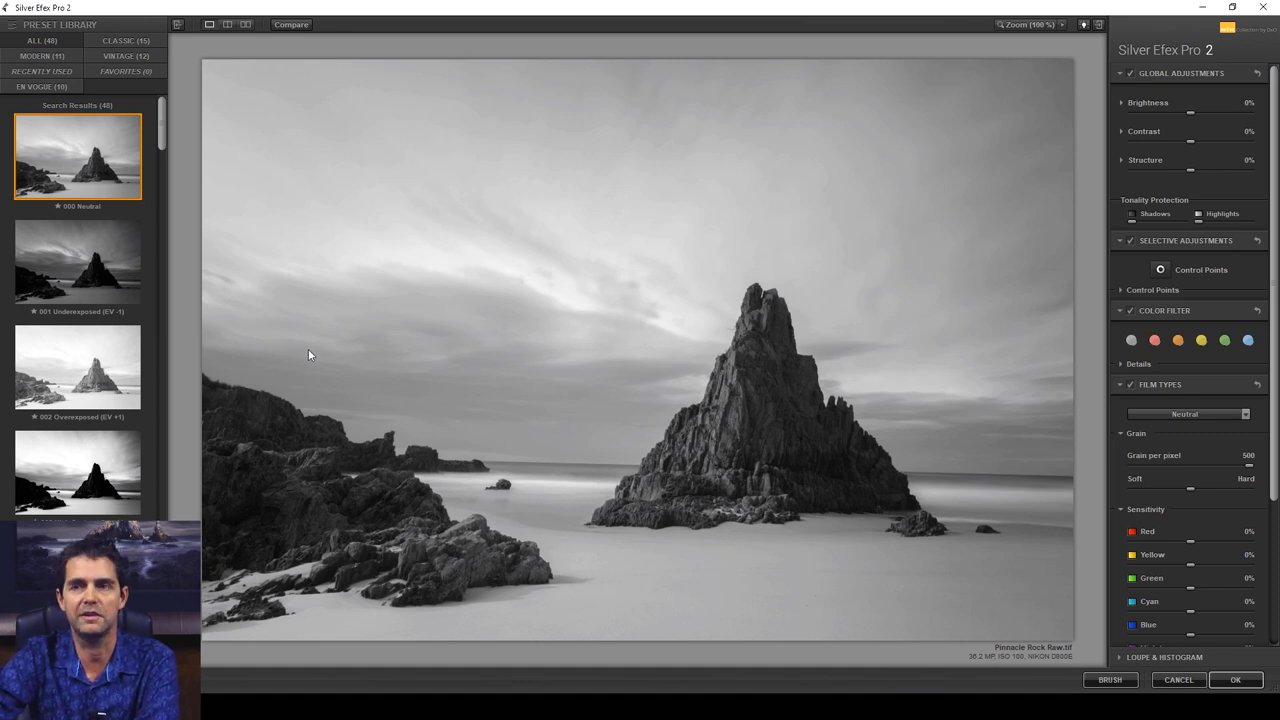
{"action": "key", "text": "Down"}
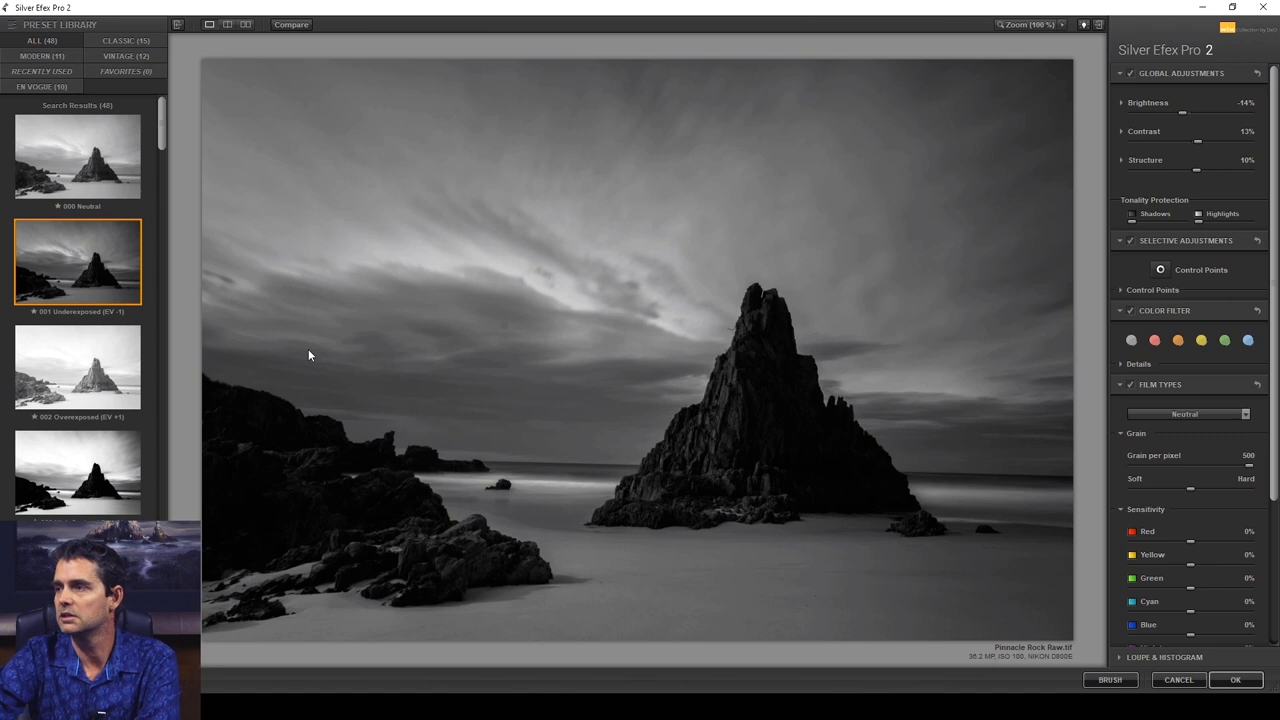
{"action": "key", "text": "Down"}
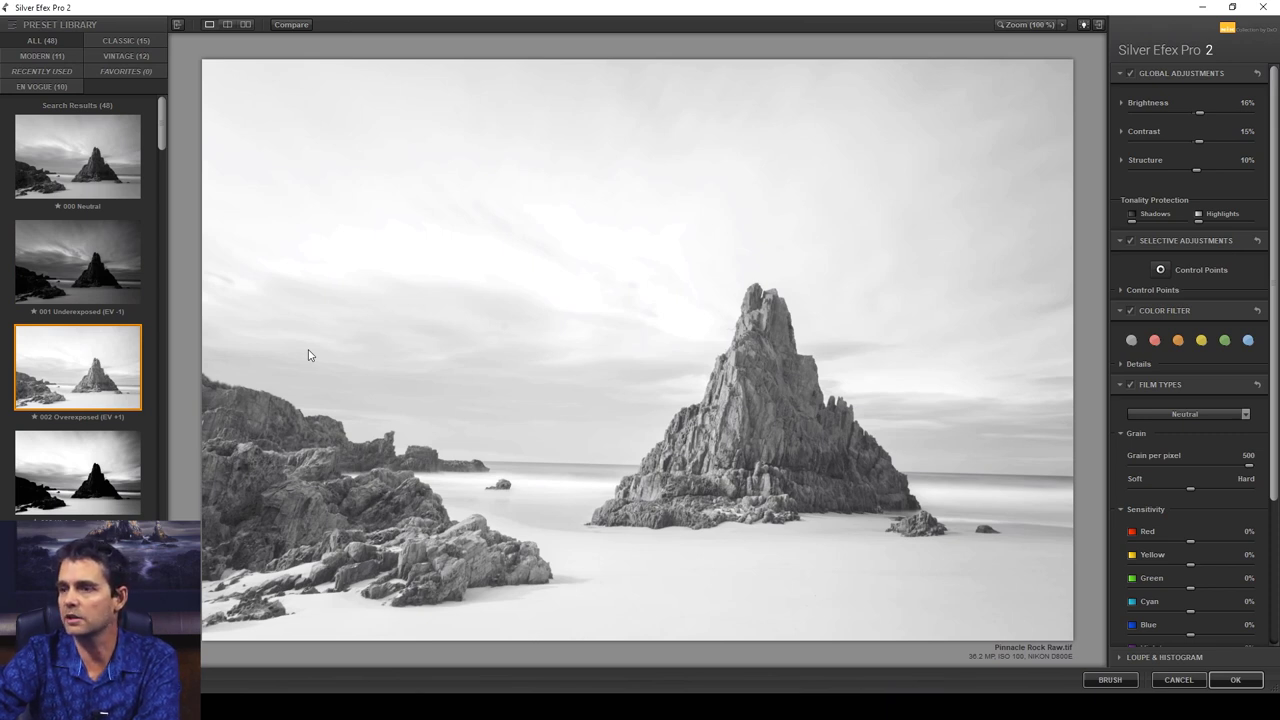
- Preview 003 High Contrast (harsh) and the following stronger-structure presets
{"action": "key", "text": "Down"}
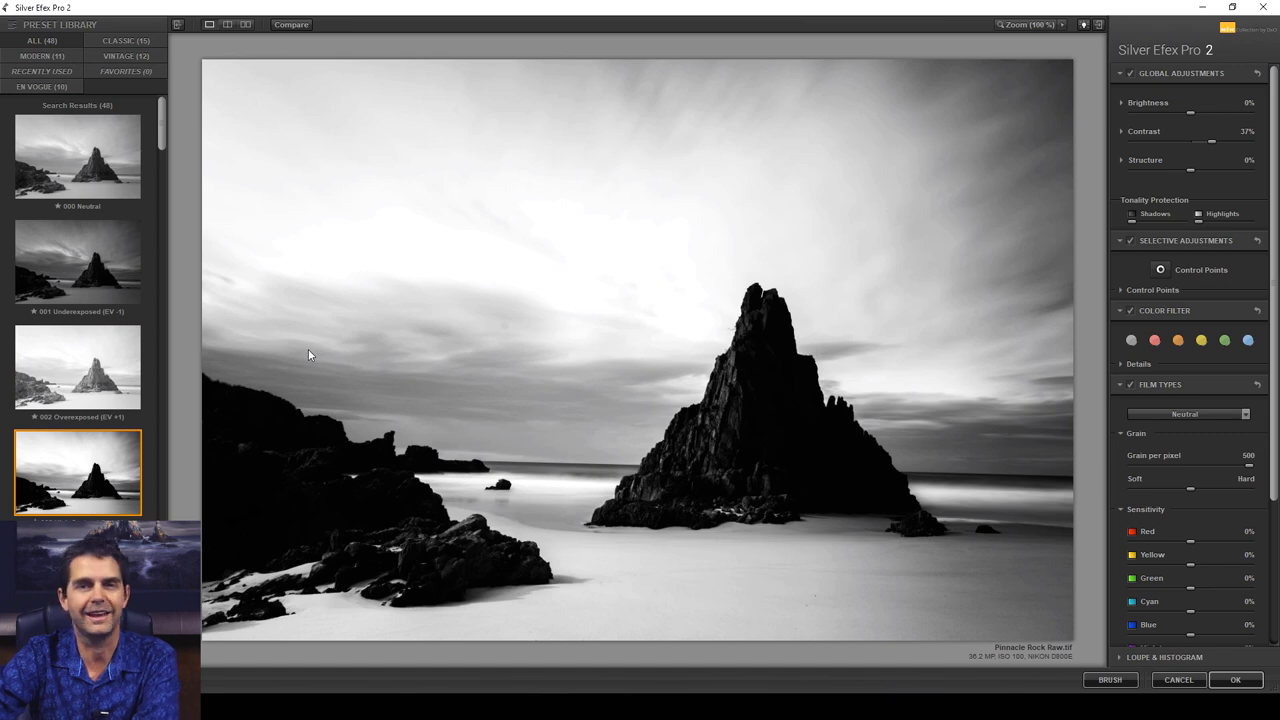
{"action": "key", "text": "Down"}
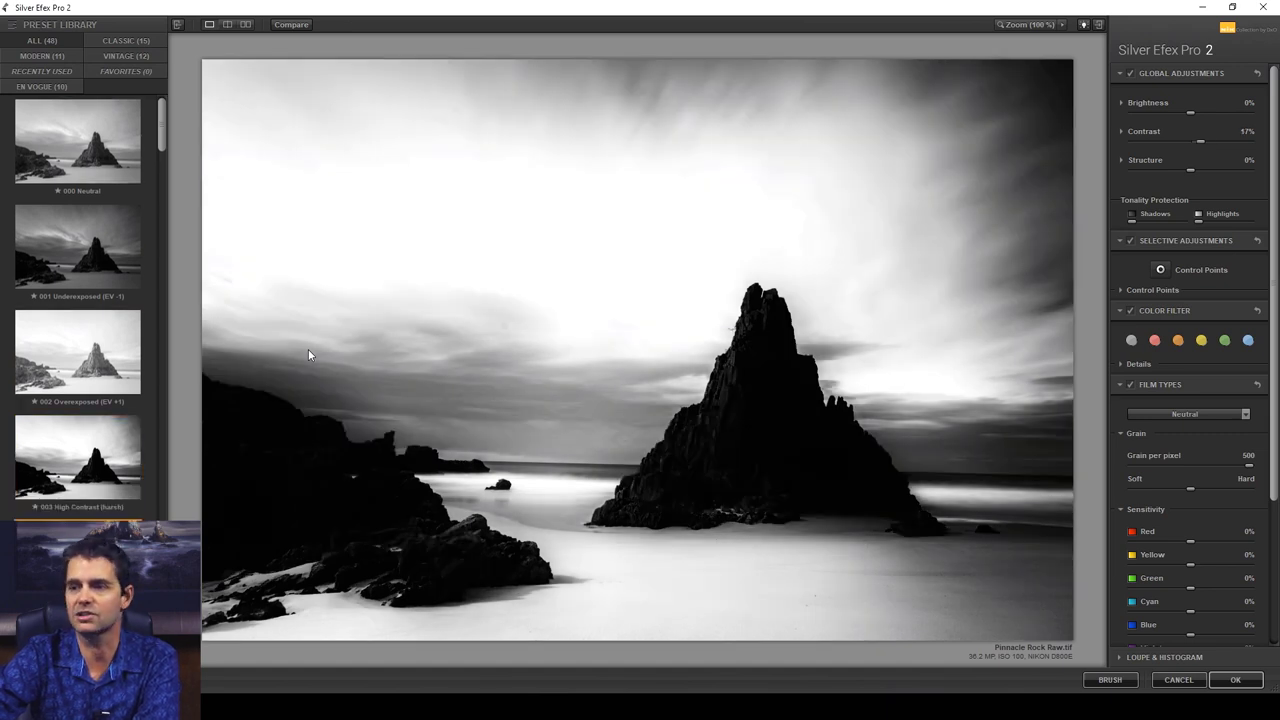
{"action": "key", "text": "Down"}
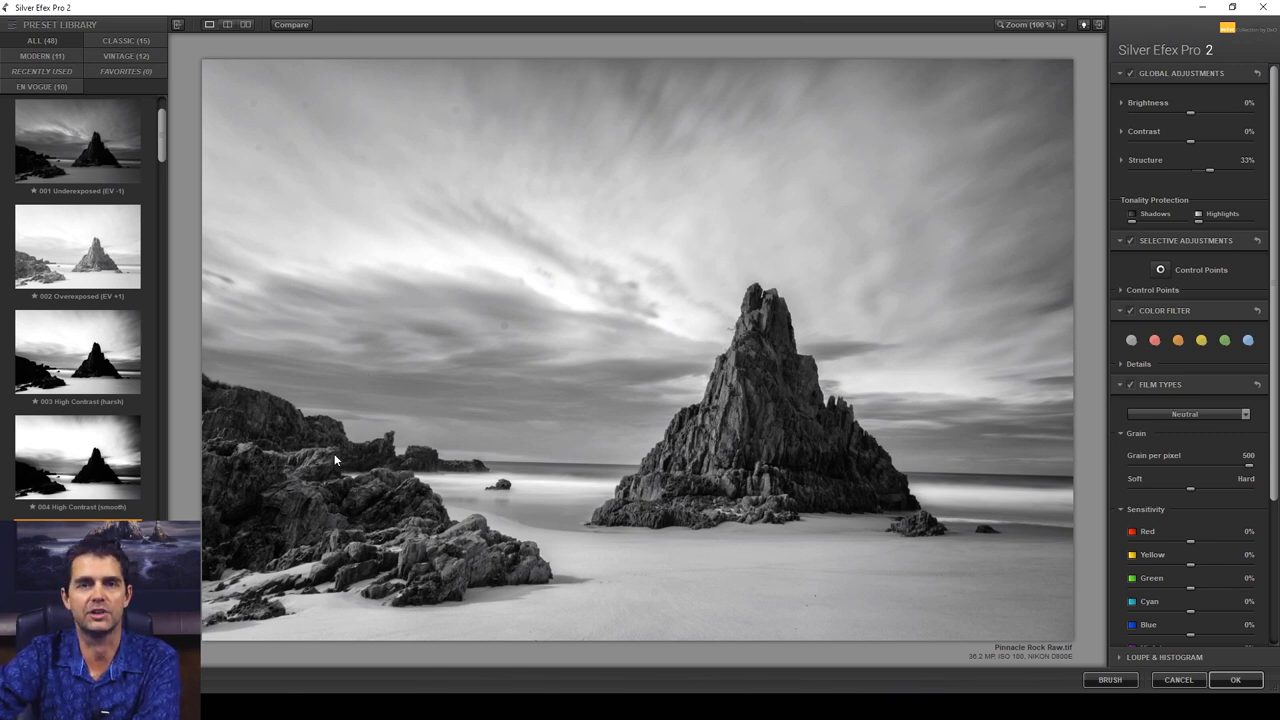
{"action": "key", "text": "Down"}
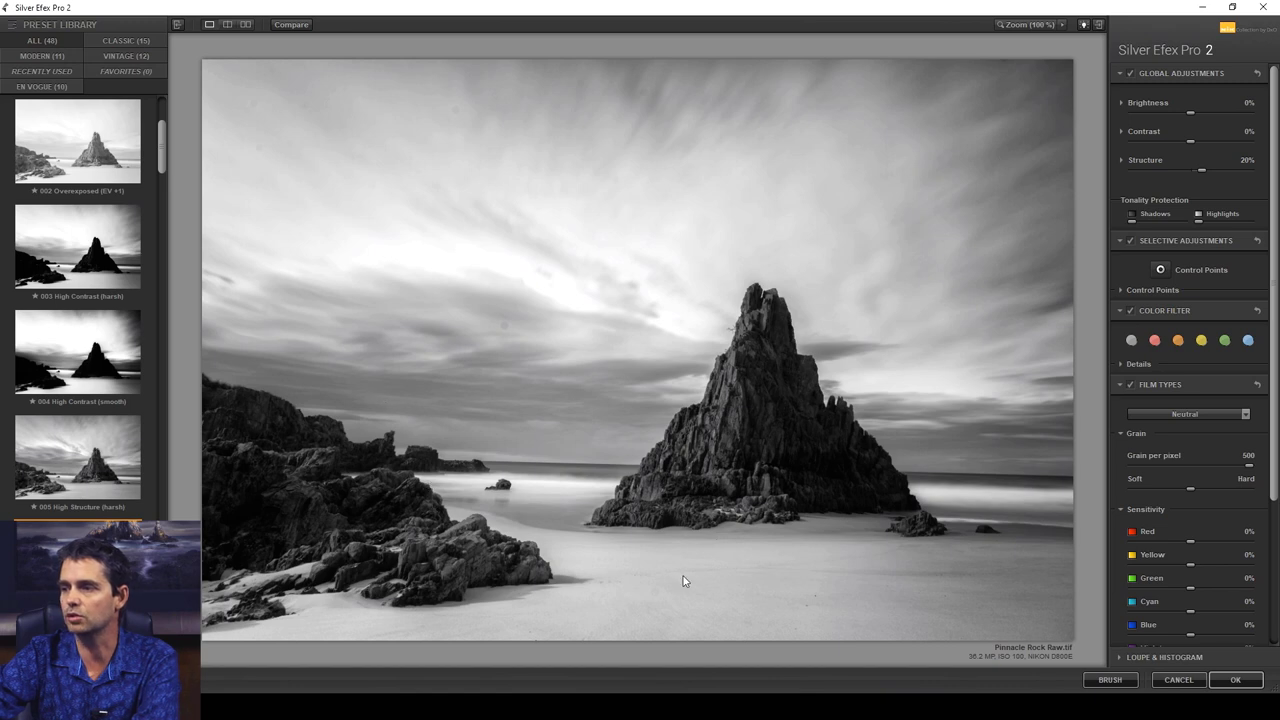
- Preview the bright 007 High Key 1 and darker low-key presets, moving toward Push Process
{"action": "key", "text": "Down"}
{"action": "key", "text": "Down"}
{"action": "key", "text": "Down"}
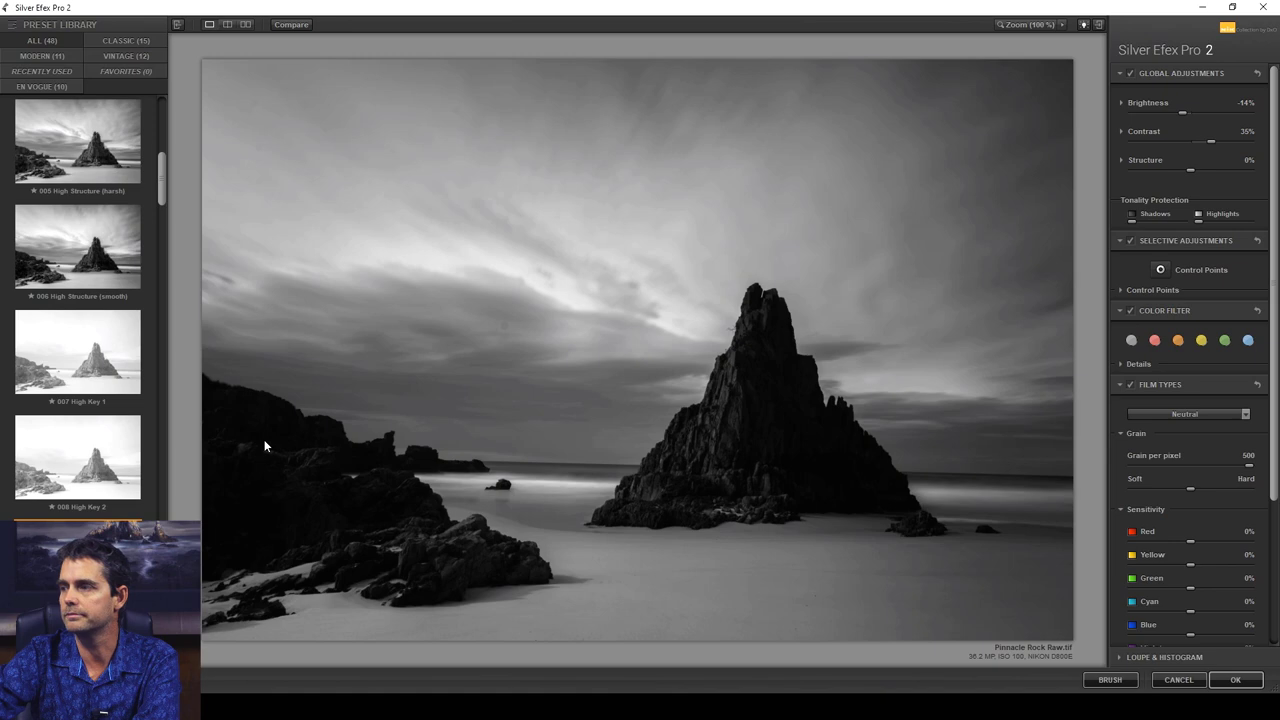
{"action": "key", "text": "Down"}
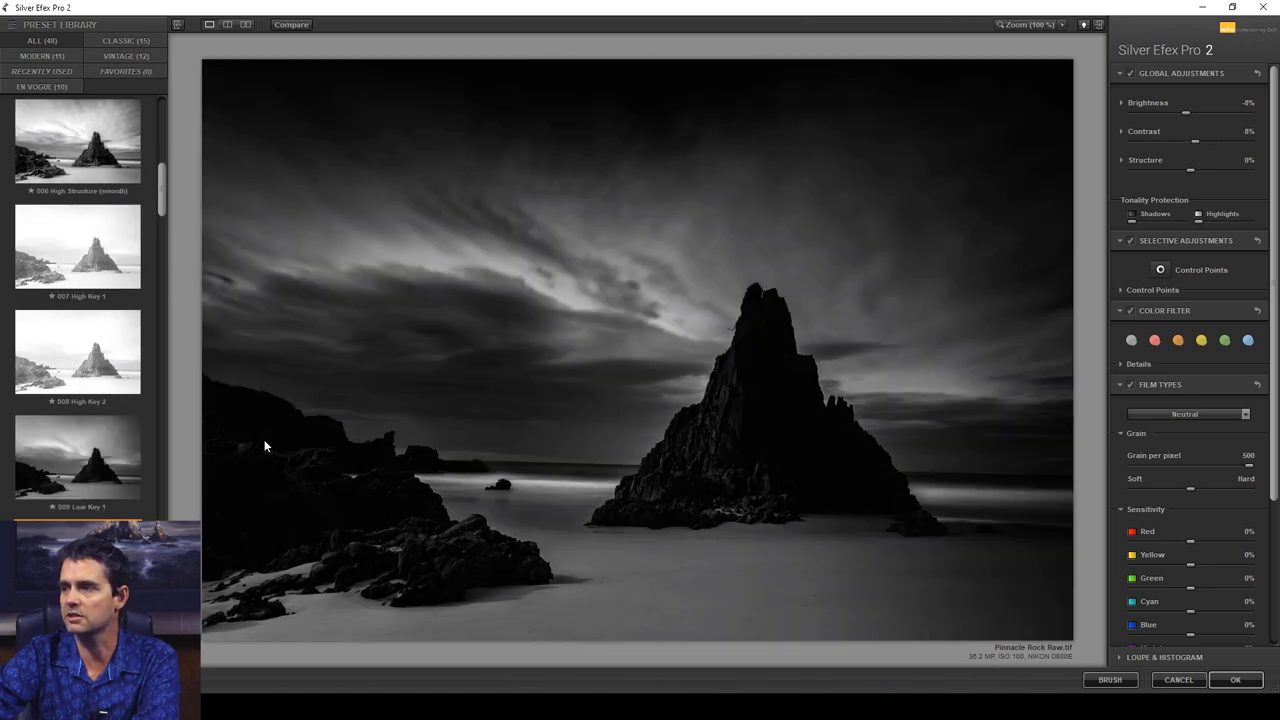
{"action": "key", "text": "Down"}
{"action": "key", "text": "Down"}
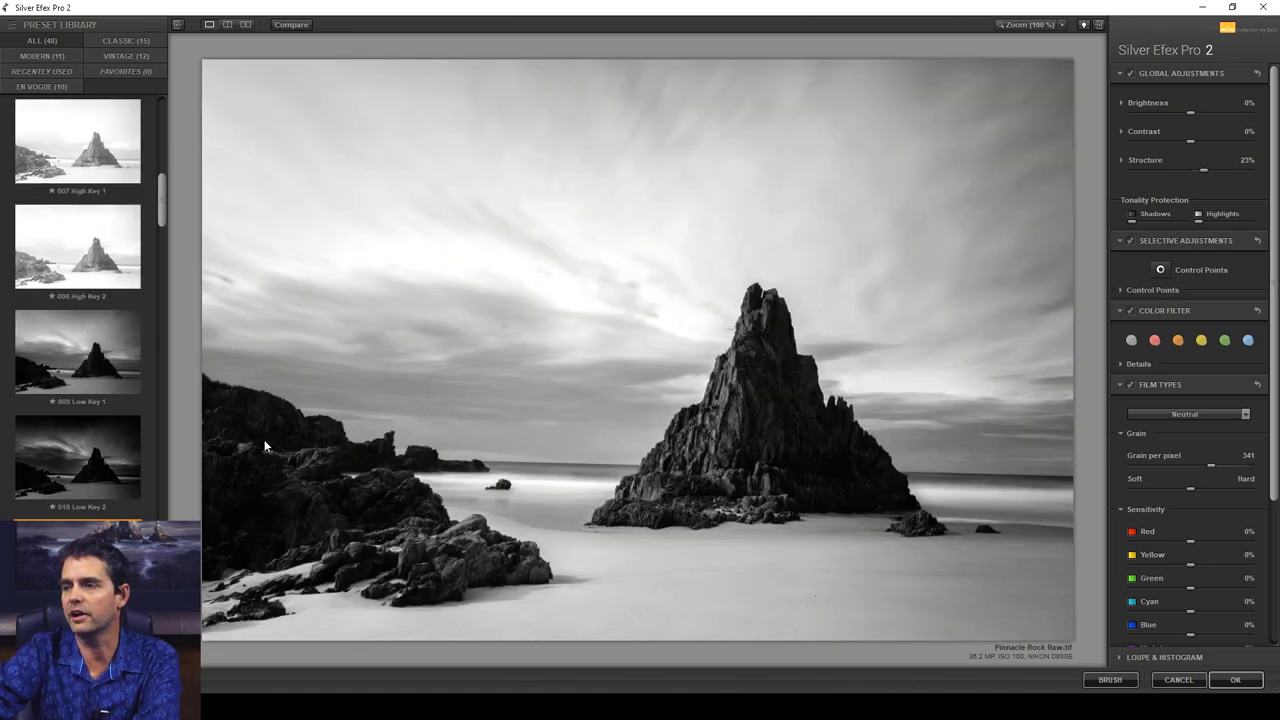
{"action": "key", "text": "Down"}
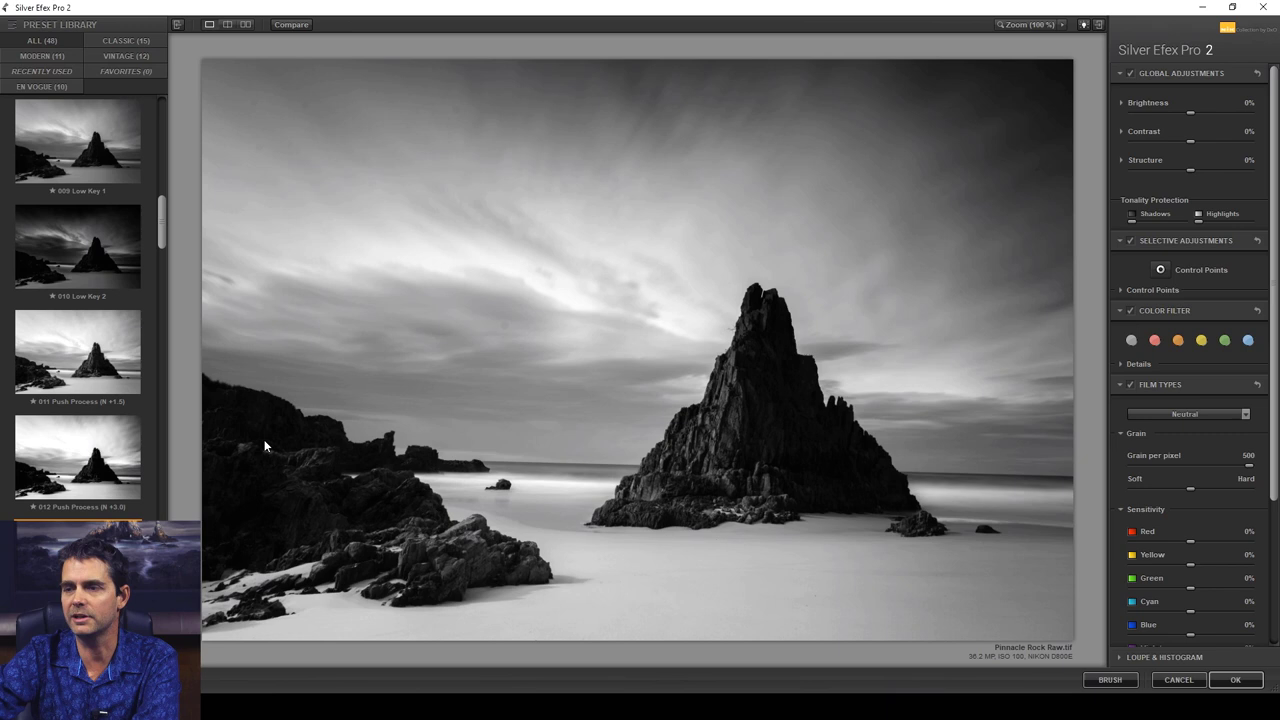
- Preview 013 Grad ND (EV -1), 014 Grad ND (EV -2) and onward to 020 Fine Art (high key, framed)
{"action": "key", "text": "Down"}
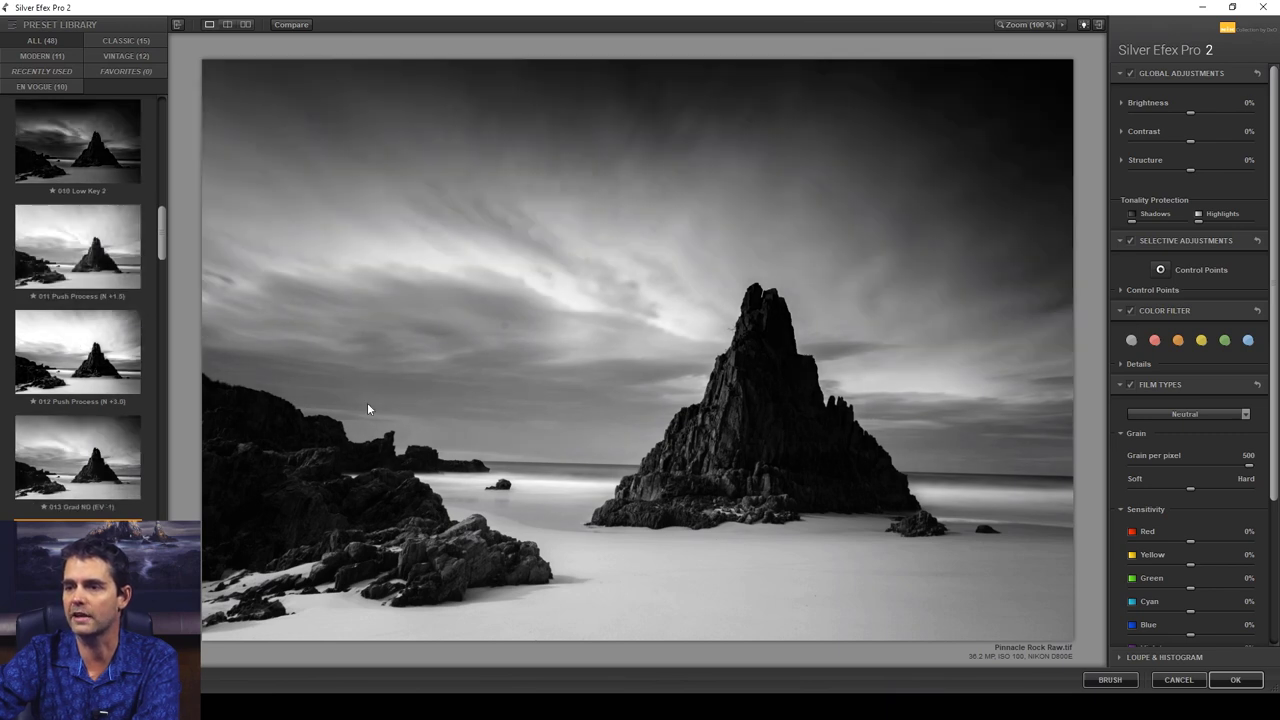
{"action": "key", "text": "Down"}
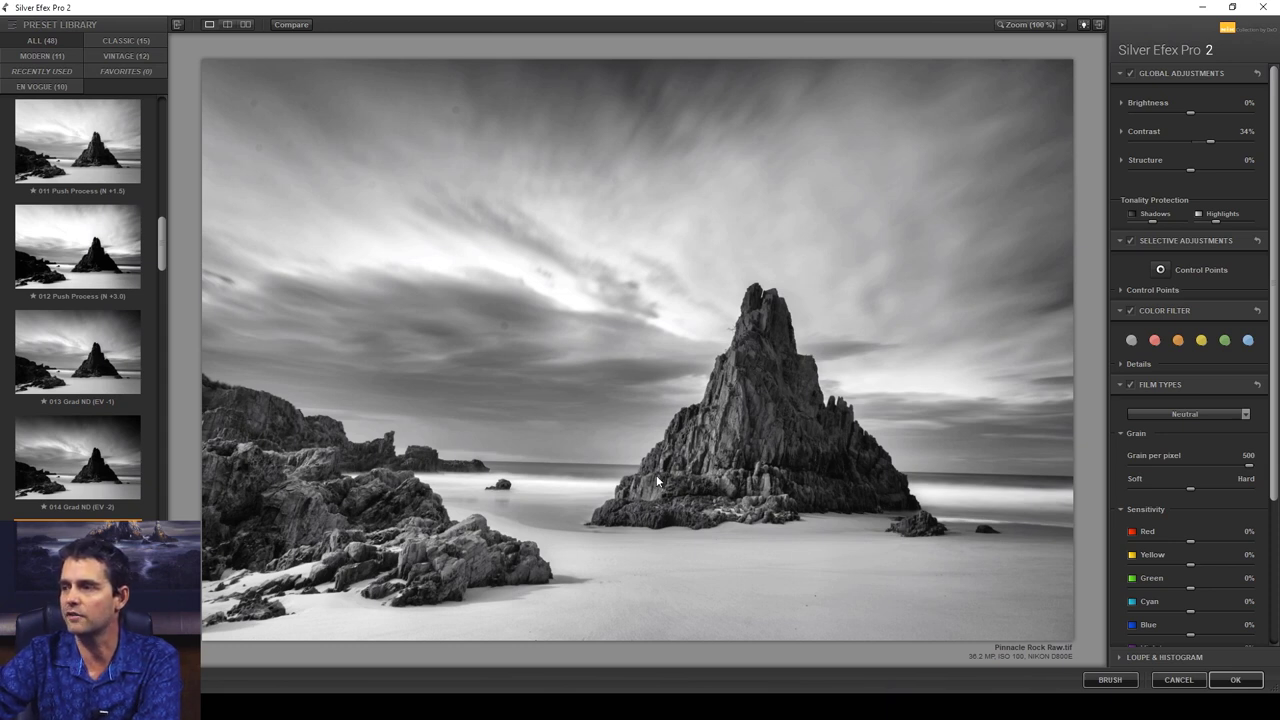
{"action": "key", "text": "Down"}
{"action": "key", "text": "Down"}
{"action": "key", "text": "Down"}
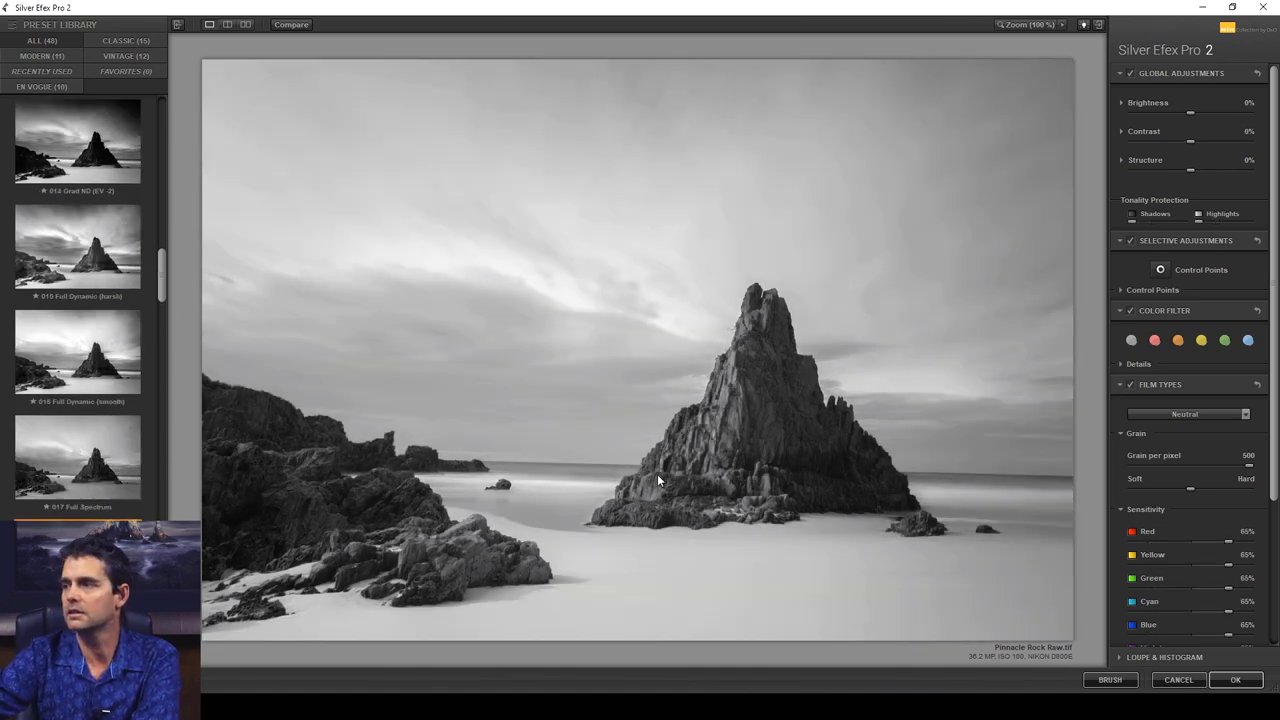
{"action": "key", "text": "Down"}
{"action": "key", "text": "Down"}
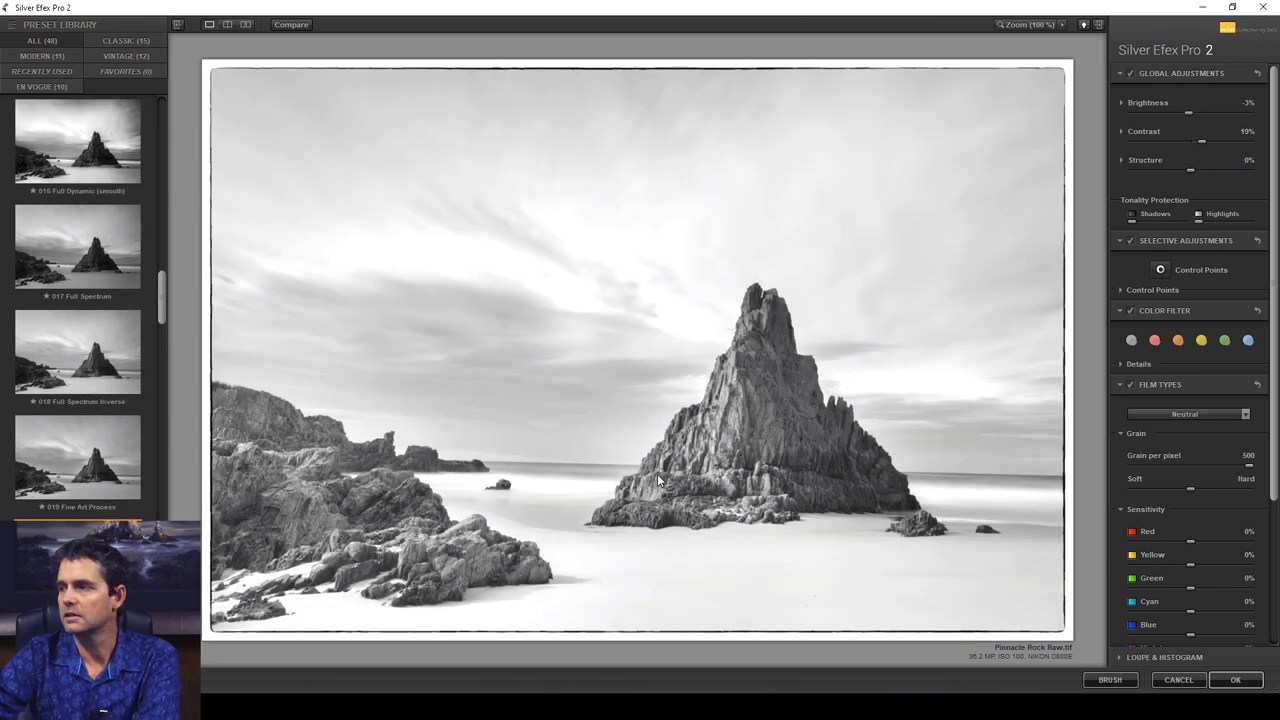
{"action": "key", "text": "Down"}
{"action": "key", "text": "Down"}
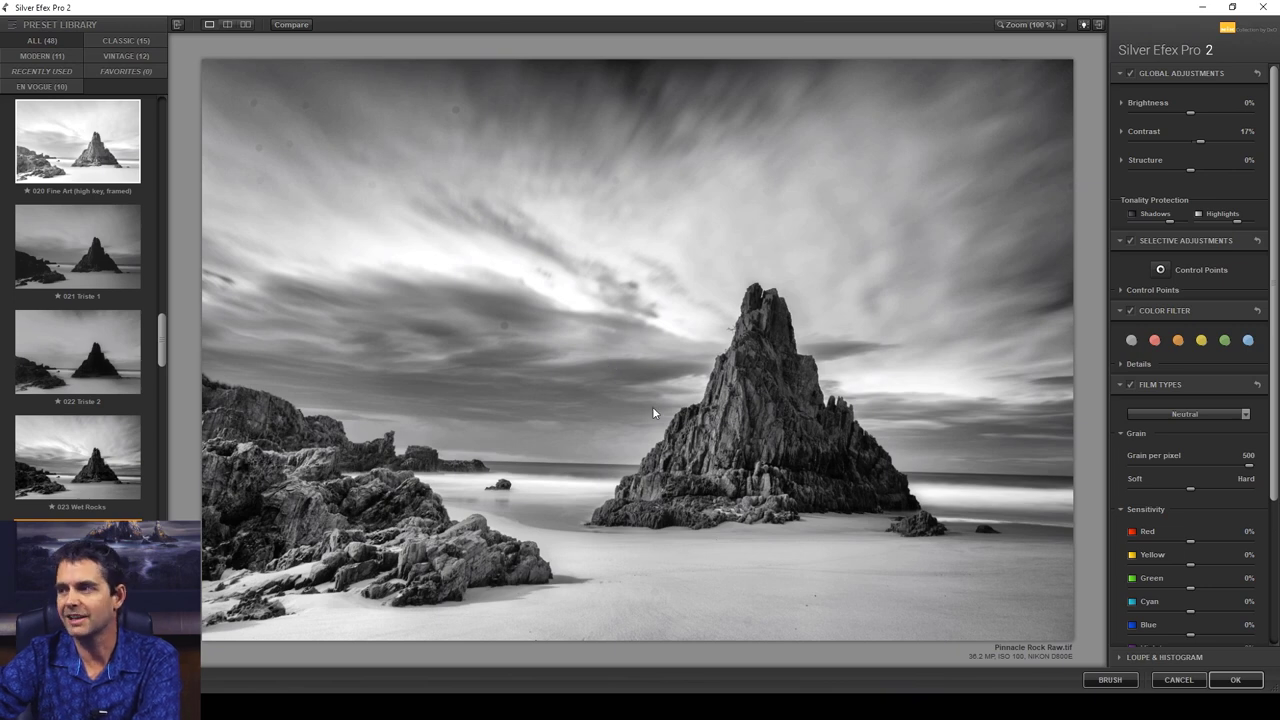
- Preview the presets from 028 Cool Tones 1 through 034 Yellowed 2
{"action": "key", "text": "Down"}
{"action": "key", "text": "Down"}
{"action": "key", "text": "Down"}
{"action": "key", "text": "Down"}
{"action": "key", "text": "Down"}
{"action": "key", "text": "Down"}
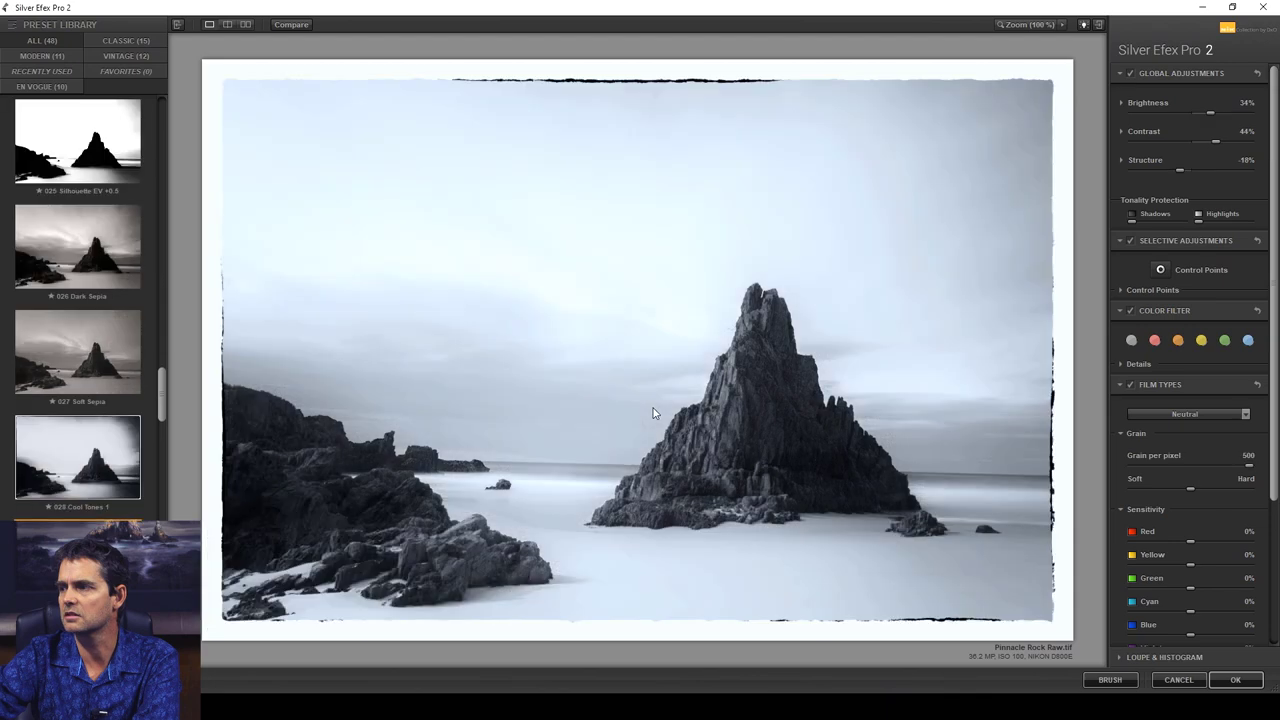
{"action": "key", "text": "Down"}
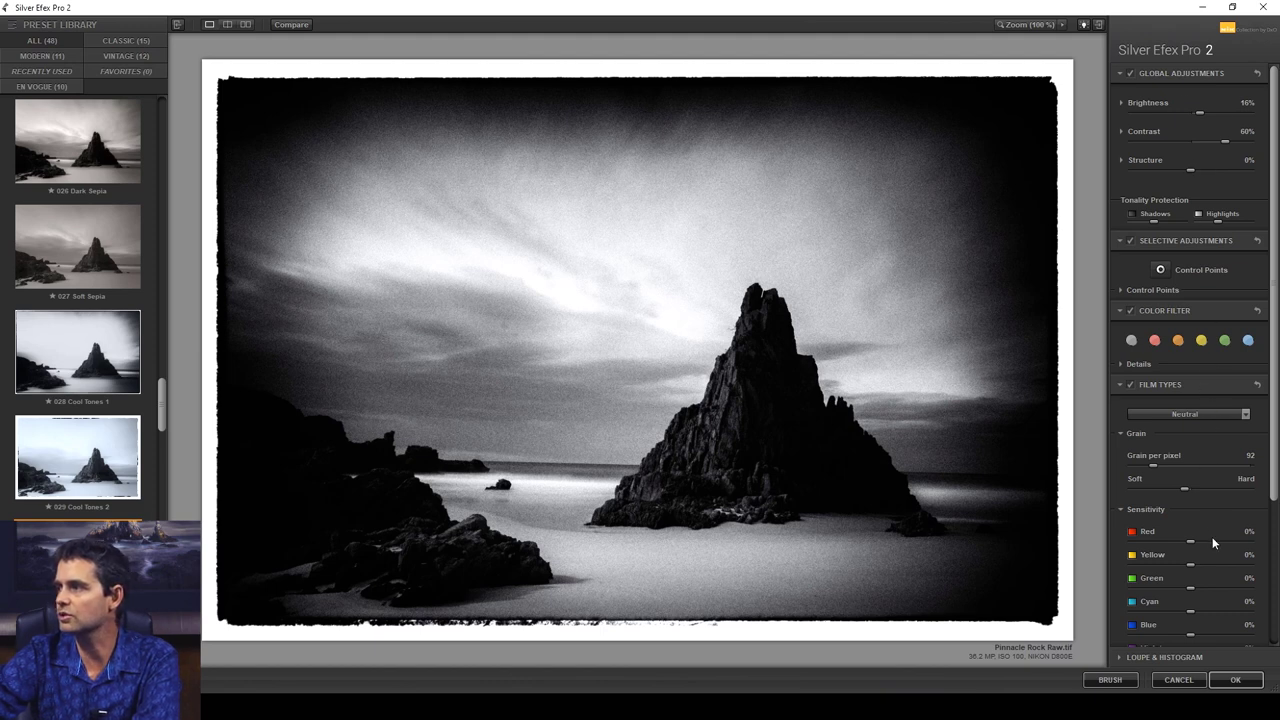
{"action": "key", "text": "Down"}
{"action": "key", "text": "Down"}
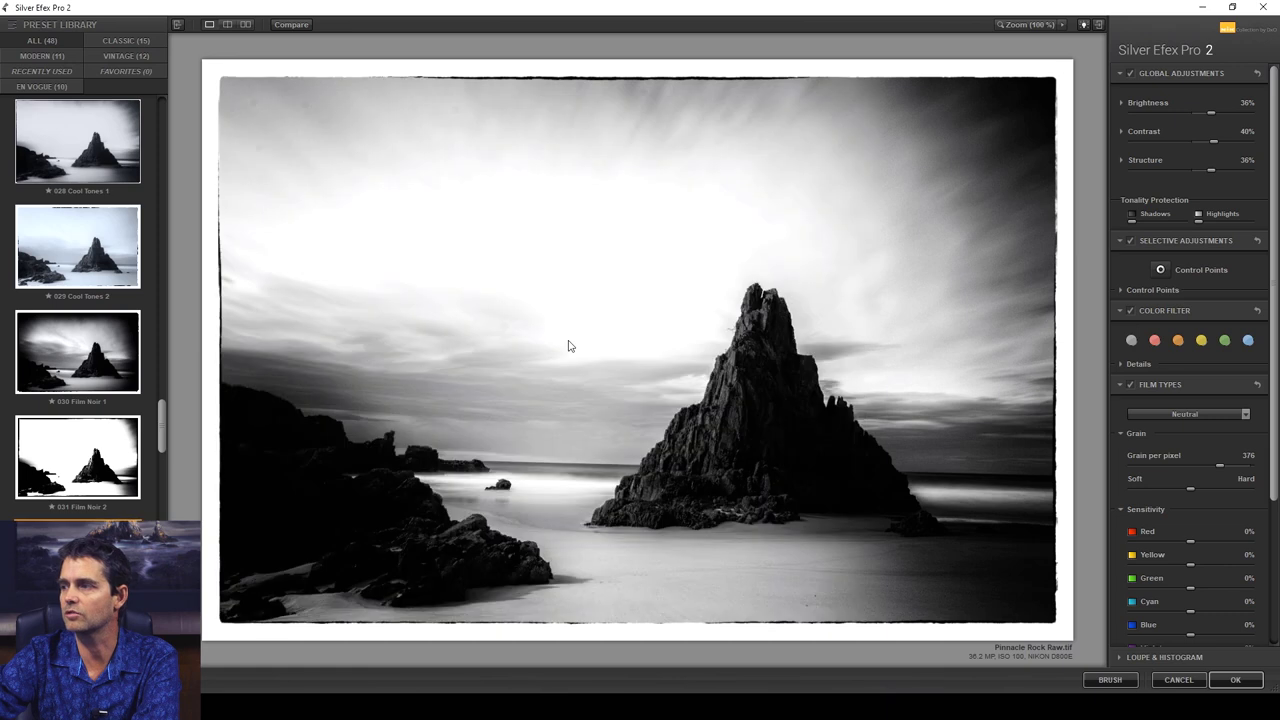
{"action": "key", "text": "Down"}
{"action": "key", "text": "Down"}
{"action": "key", "text": "Down"}
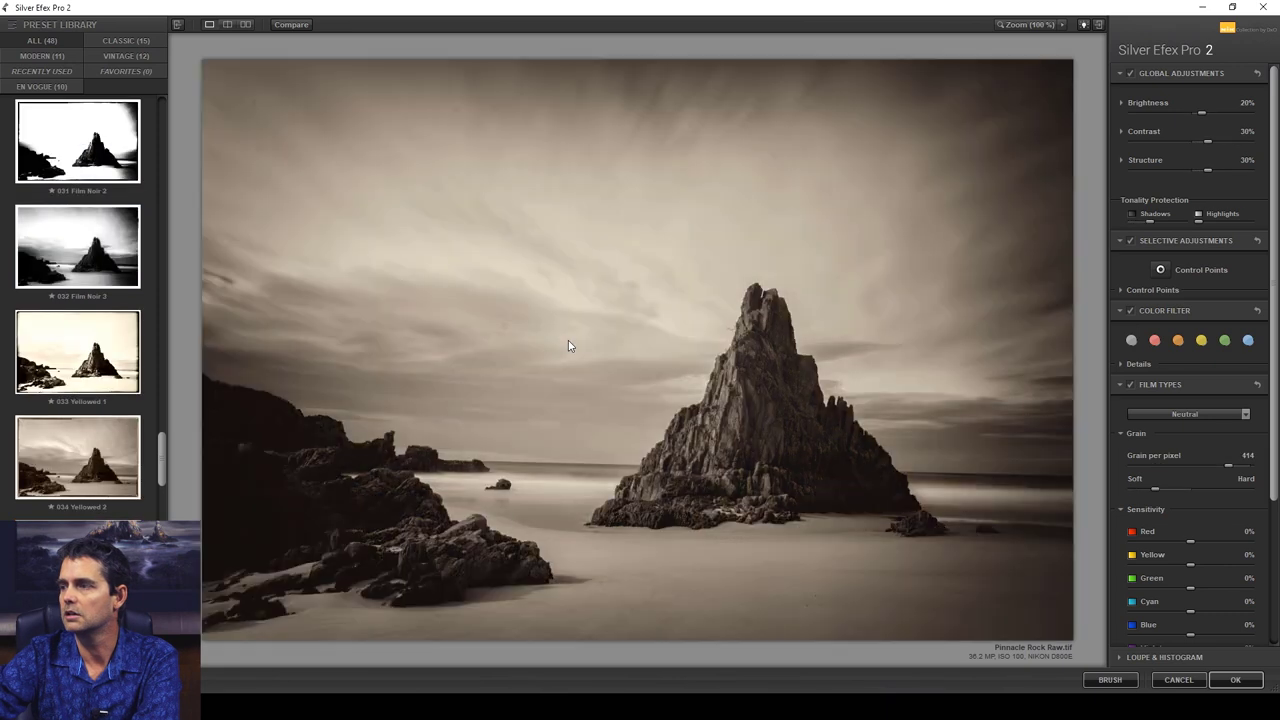
{"action": "key", "text": "Down"}
{"action": "key", "text": "Down"}
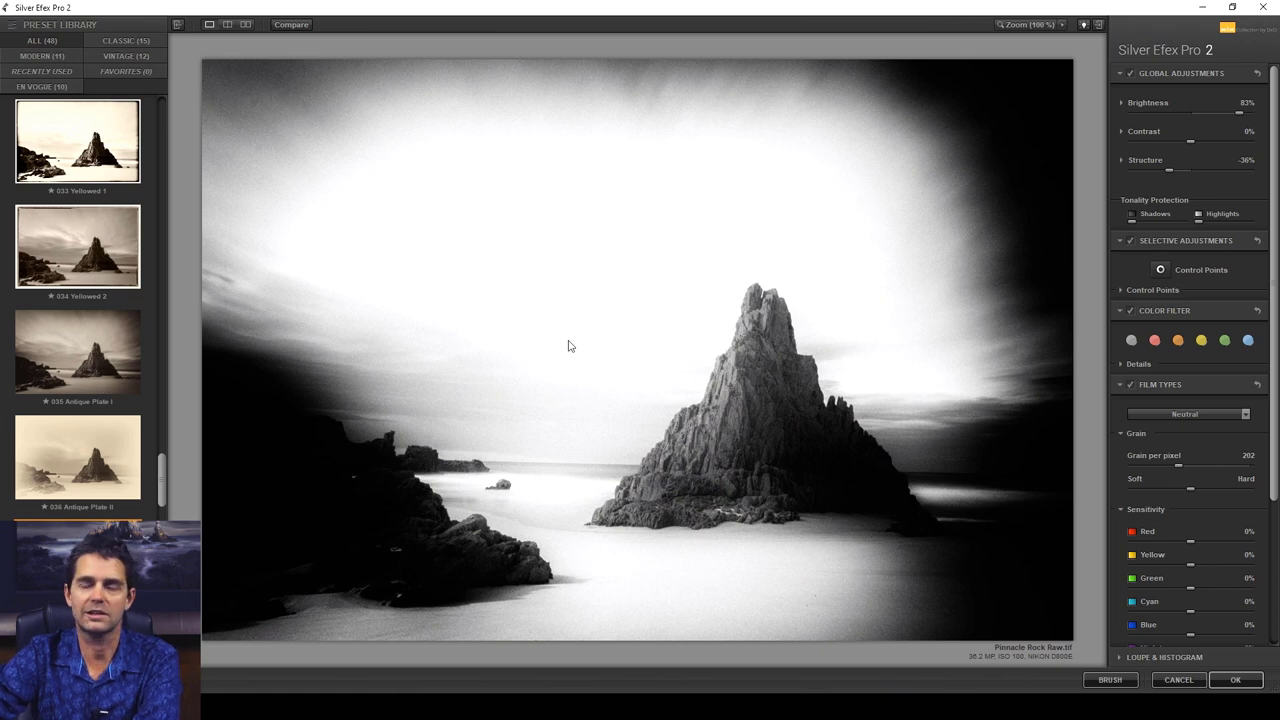
- Preview the 038 Dark Glow, 039 Dark Pop and next darker presets
{"action": "key", "text": "Down"}
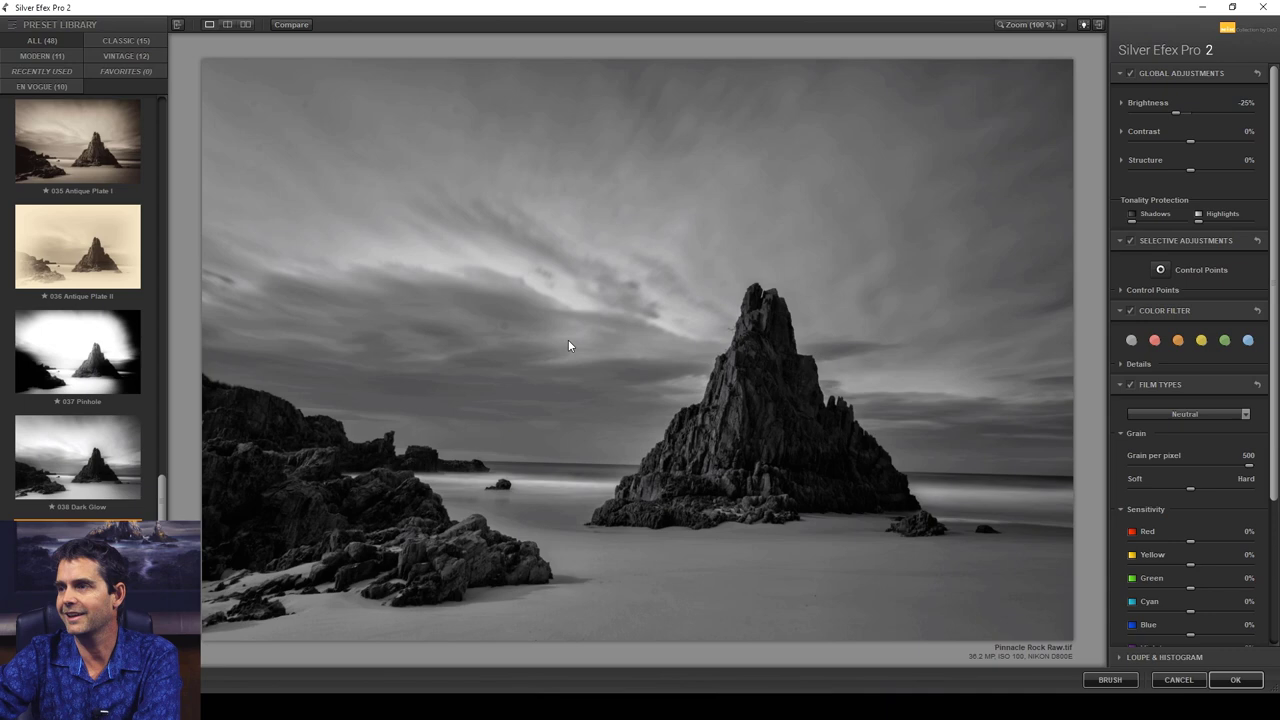
{"action": "key", "text": "Down"}
{"action": "key", "text": "Down"}
{"action": "key", "text": "Down"}
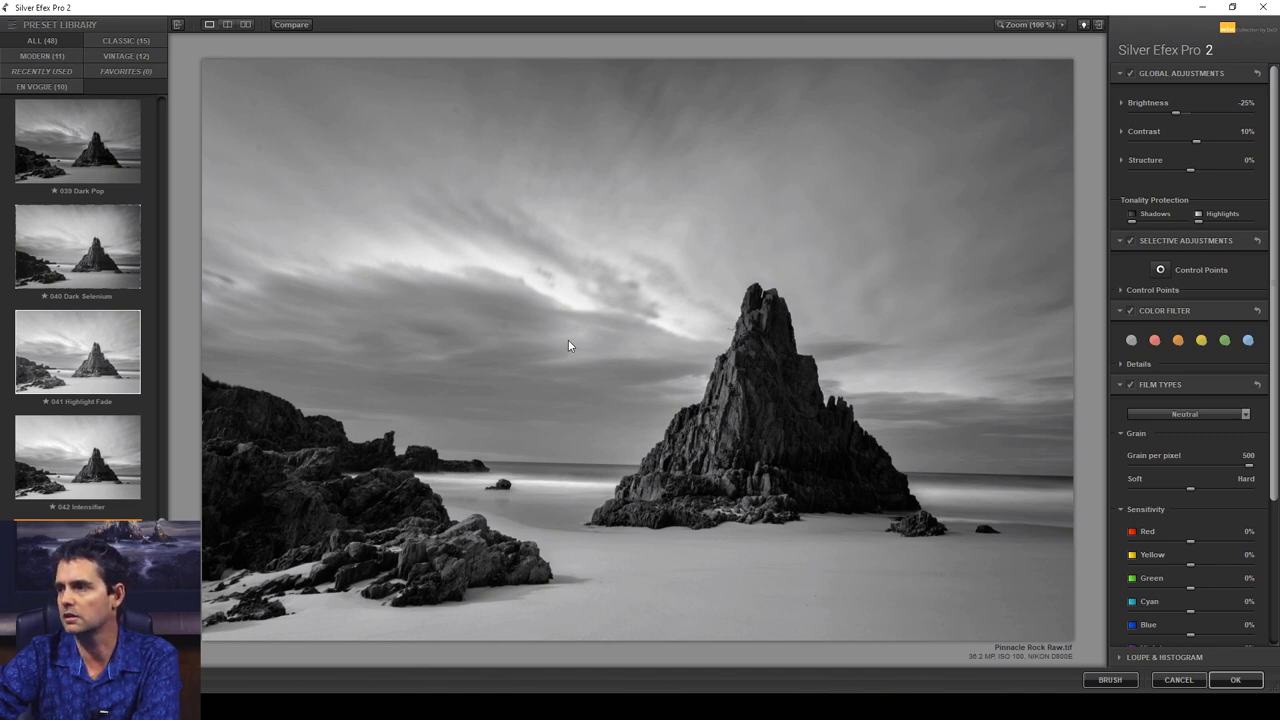
{"action": "key", "text": "Down"}
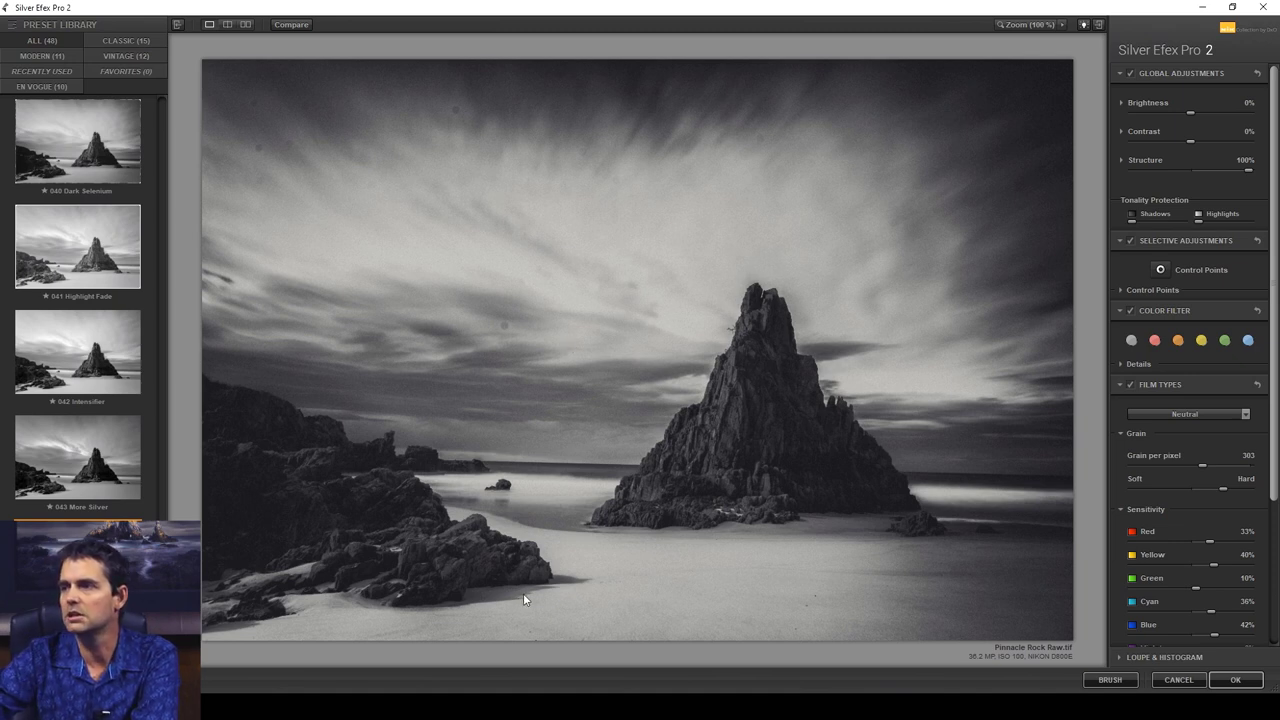
- Try the next few presets, then step back to select 045 Contrasty
{"action": "key", "text": "Down"}
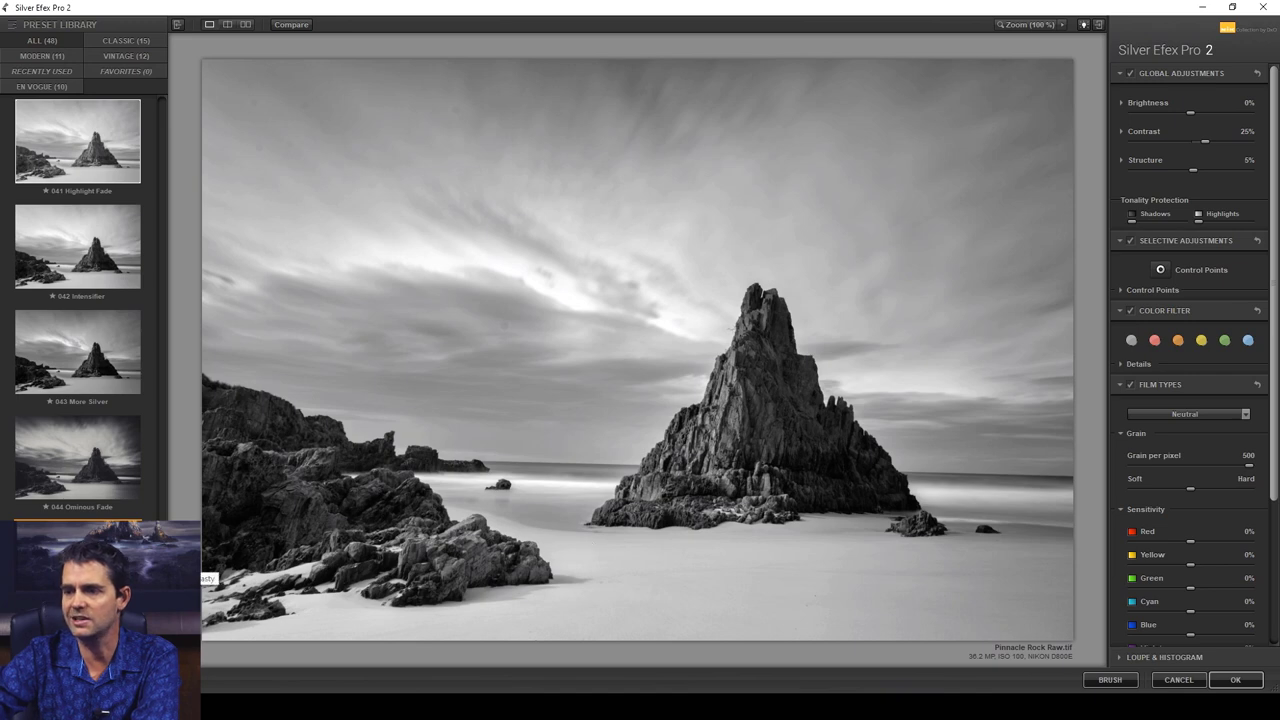
{"action": "key", "text": "Down"}
{"action": "key", "text": "Down"}
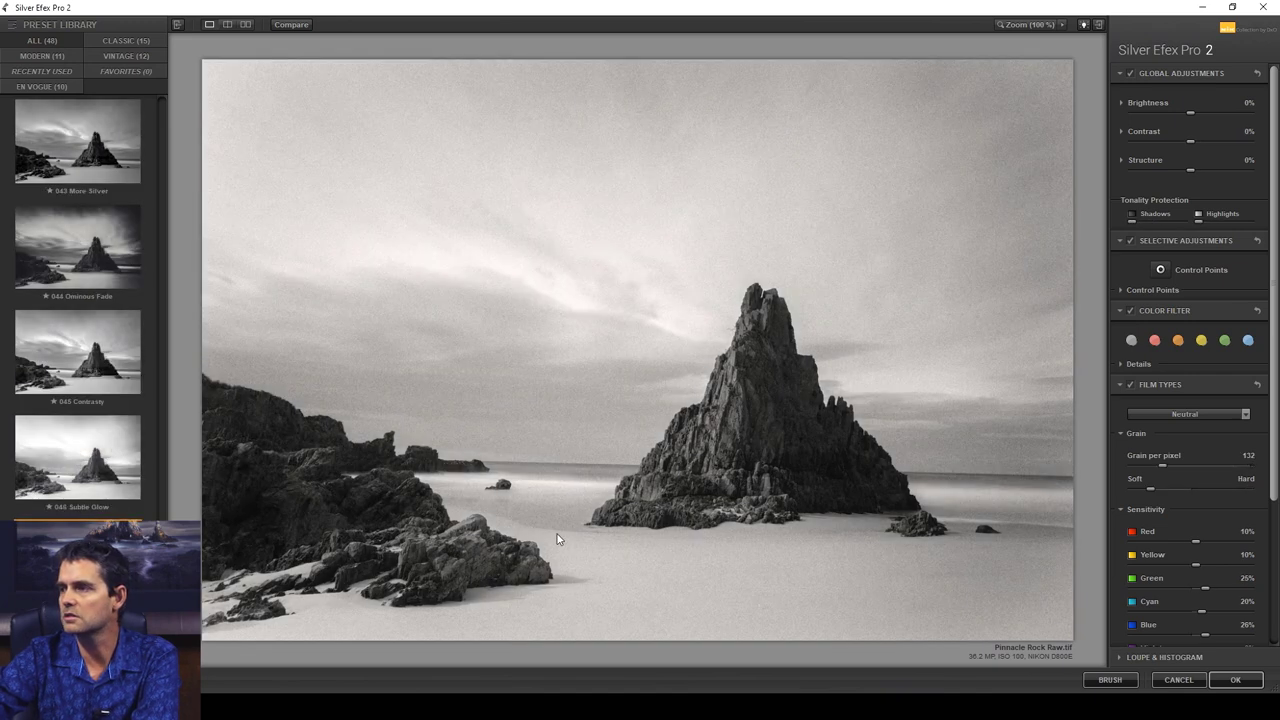
{"action": "key", "text": "Up"}
{"action": "key", "text": "Up"}
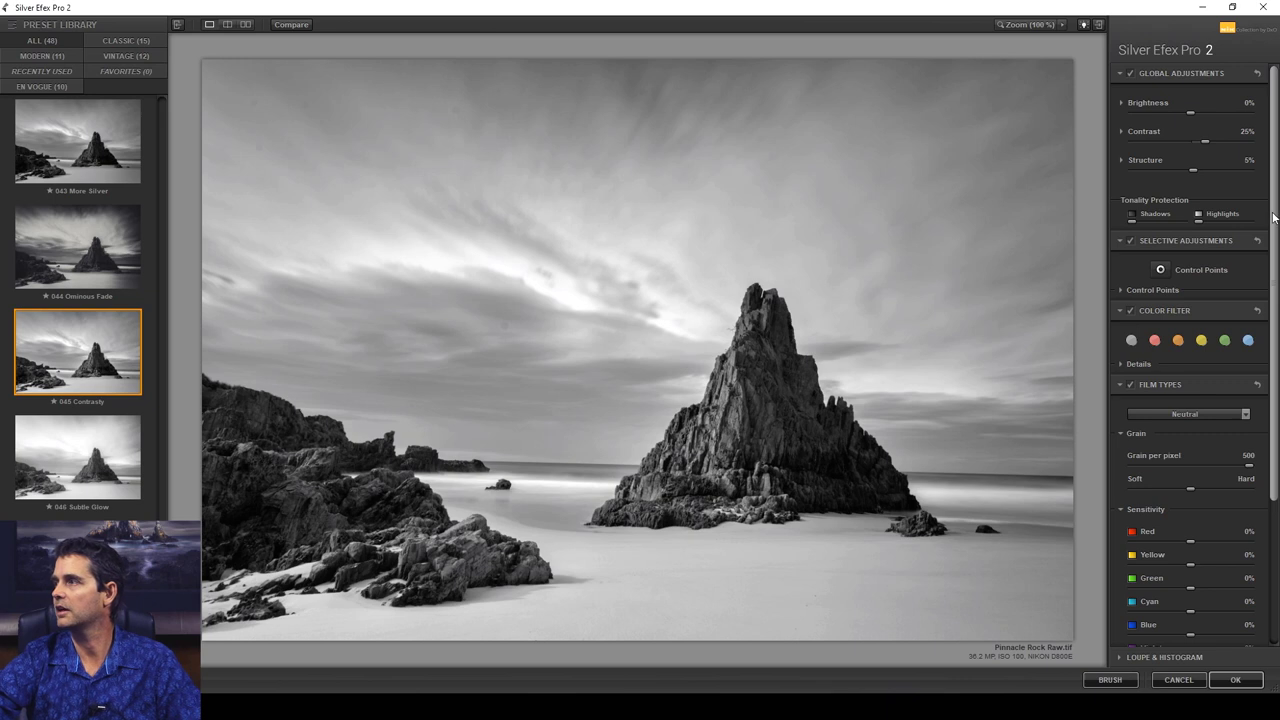
{"action": "left_click_drag", "start_coordinate": [1273, 217], "coordinate": [1257, 194]}
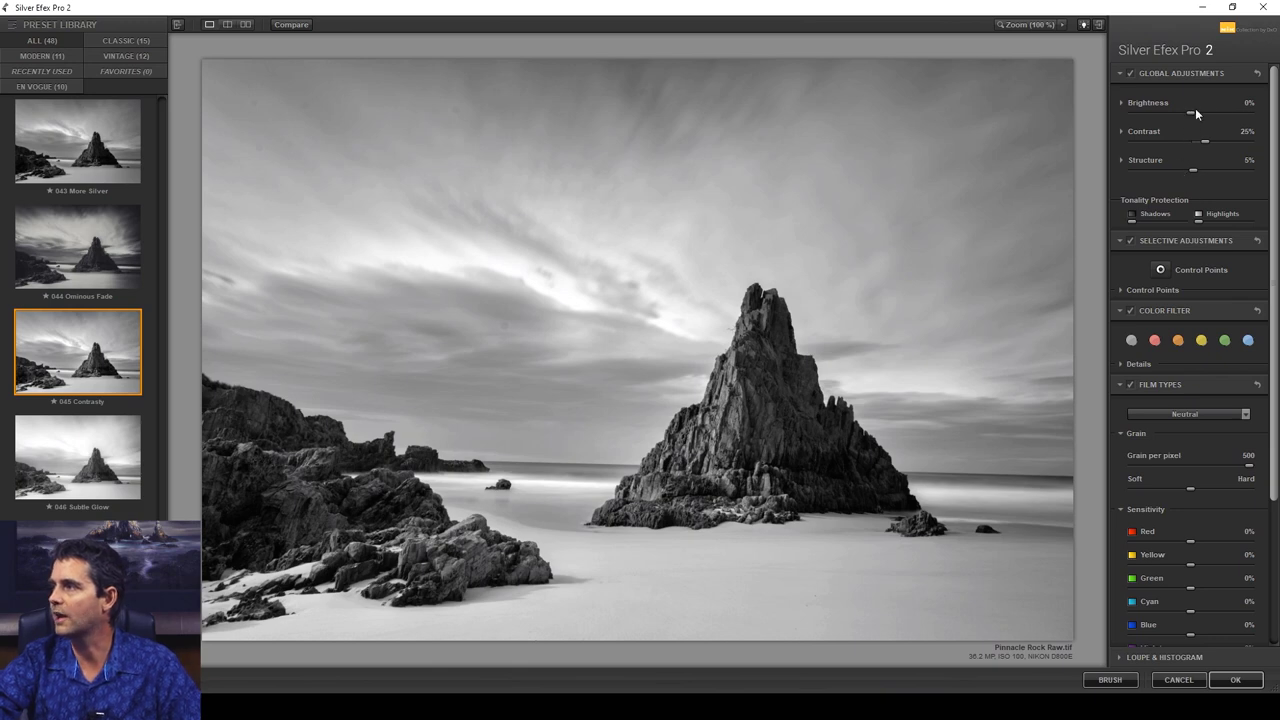
- Lower Brightness to -6% and, after testing higher Structure, reset Structure to 0%
{"action": "left_click_drag", "start_coordinate": [1192, 112], "coordinate": [1185, 112]}
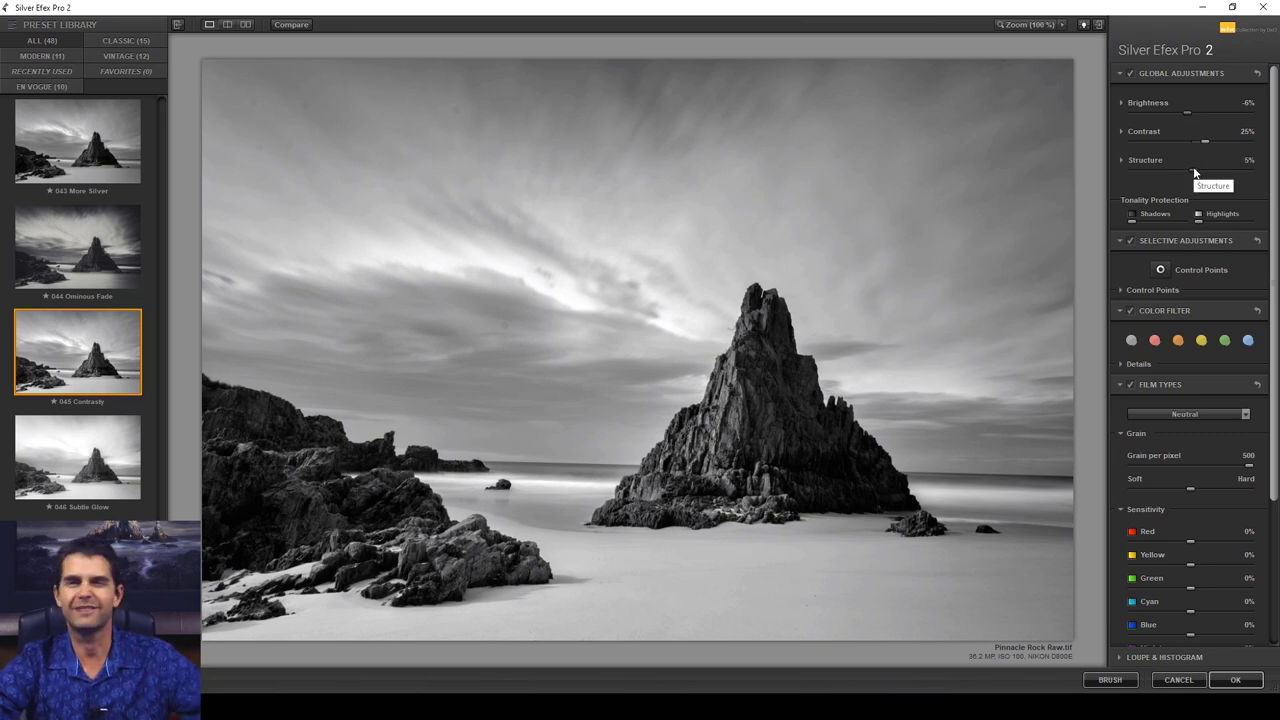
{"action": "left_click_drag", "start_coordinate": [1193, 170], "coordinate": [1213, 170]}
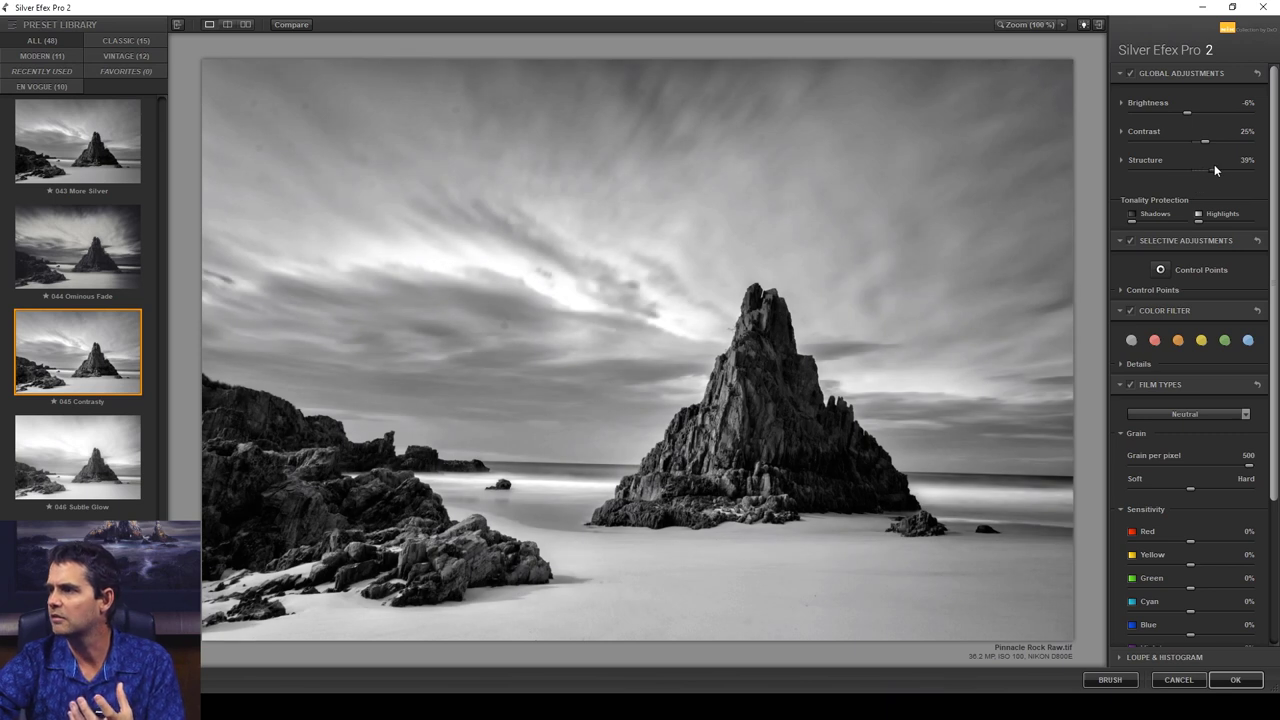
{"action": "double_click", "coordinate": [1201, 166]}
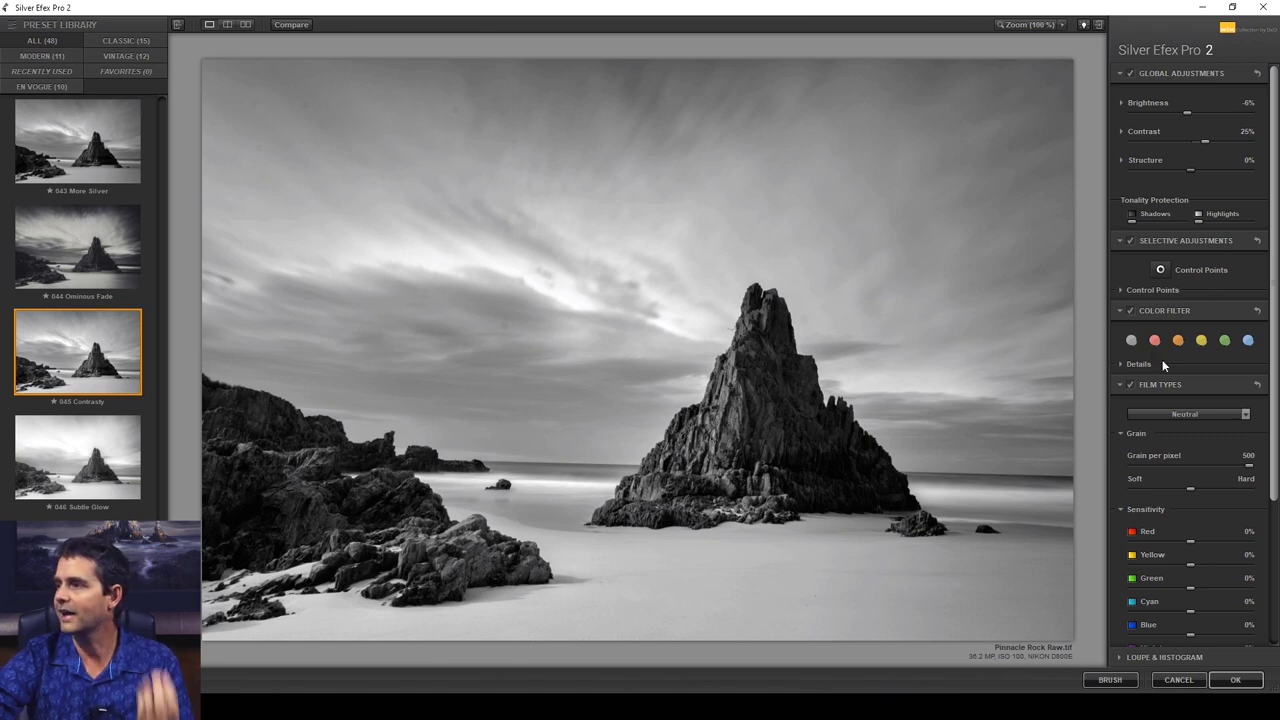
- Compare blue and green colour filters, then settle on the yellow filter
{"action": "left_click", "coordinate": [1247, 341]}
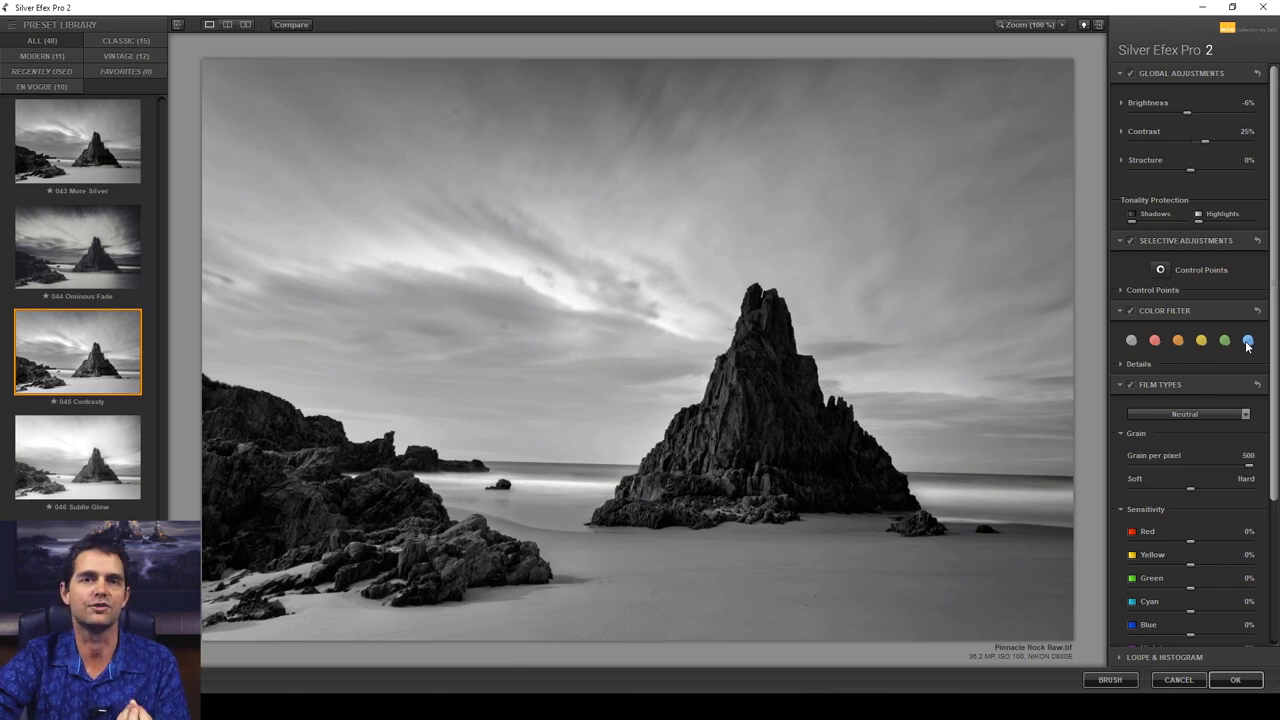
{"action": "left_click", "coordinate": [1225, 341]}
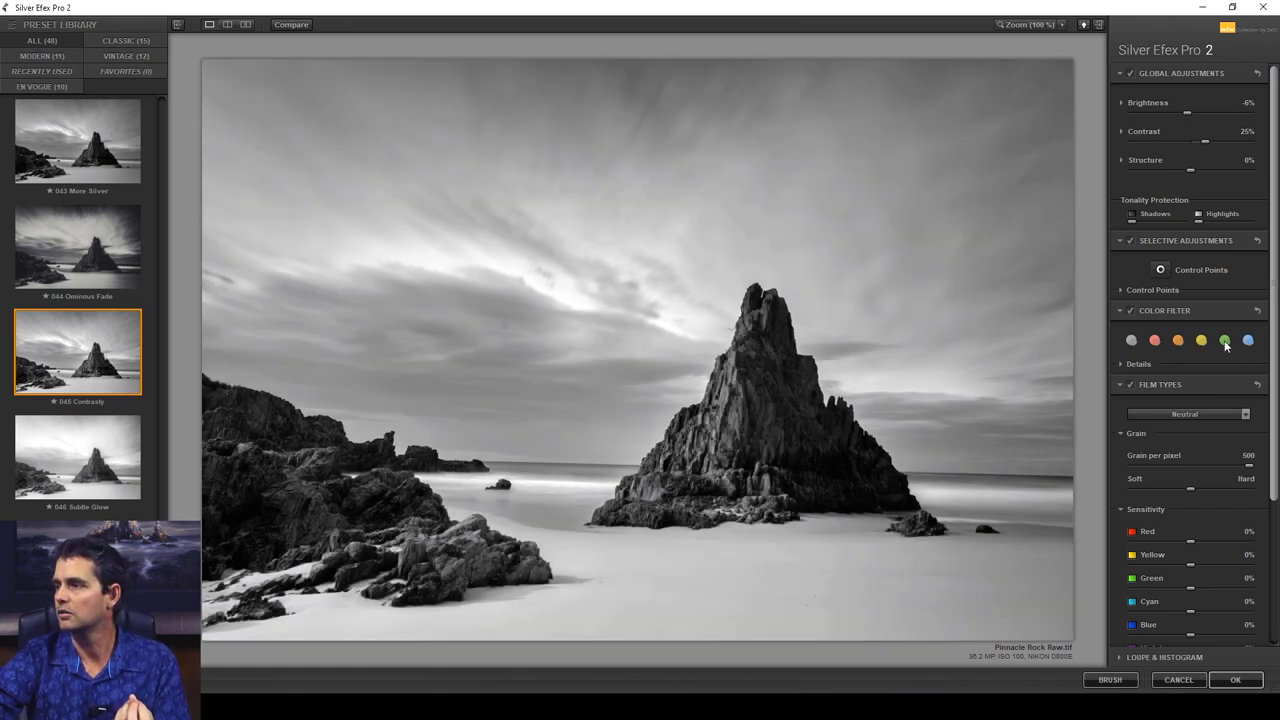
{"action": "left_click", "coordinate": [1202, 342]}
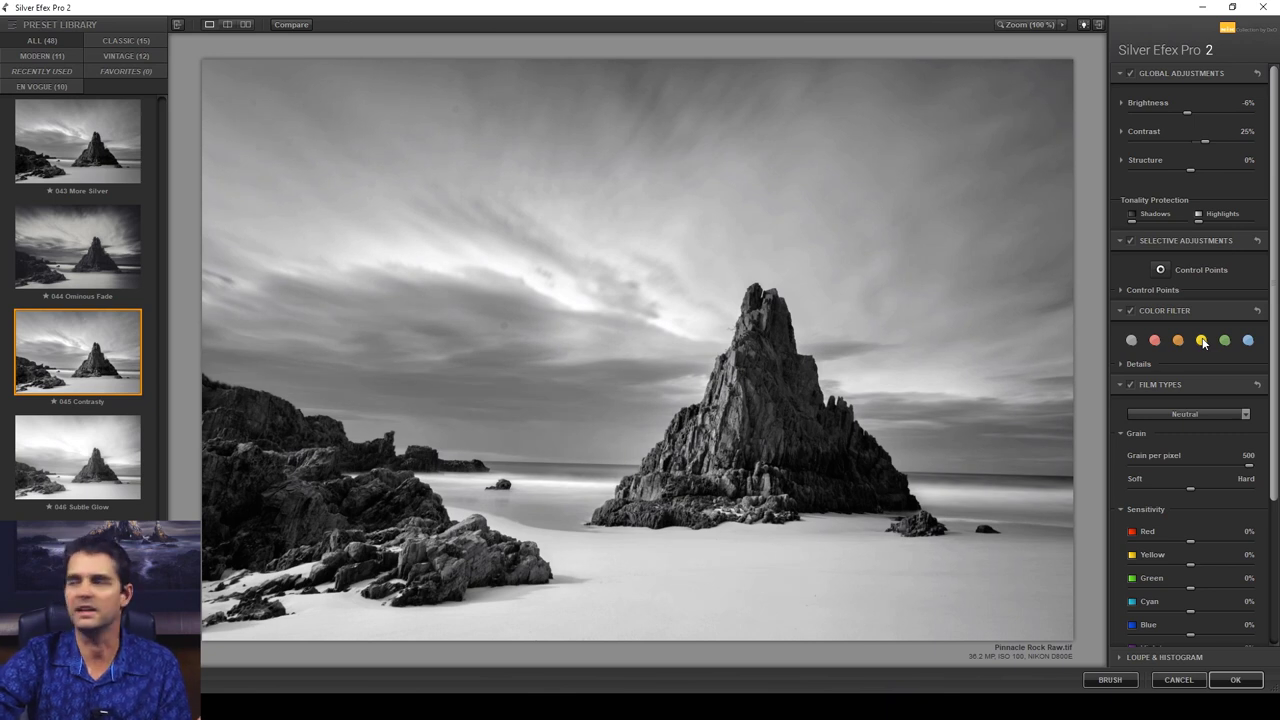
{"action": "scroll", "coordinate": [1183, 456], "scroll_direction": "down", "scroll_amount": 3}
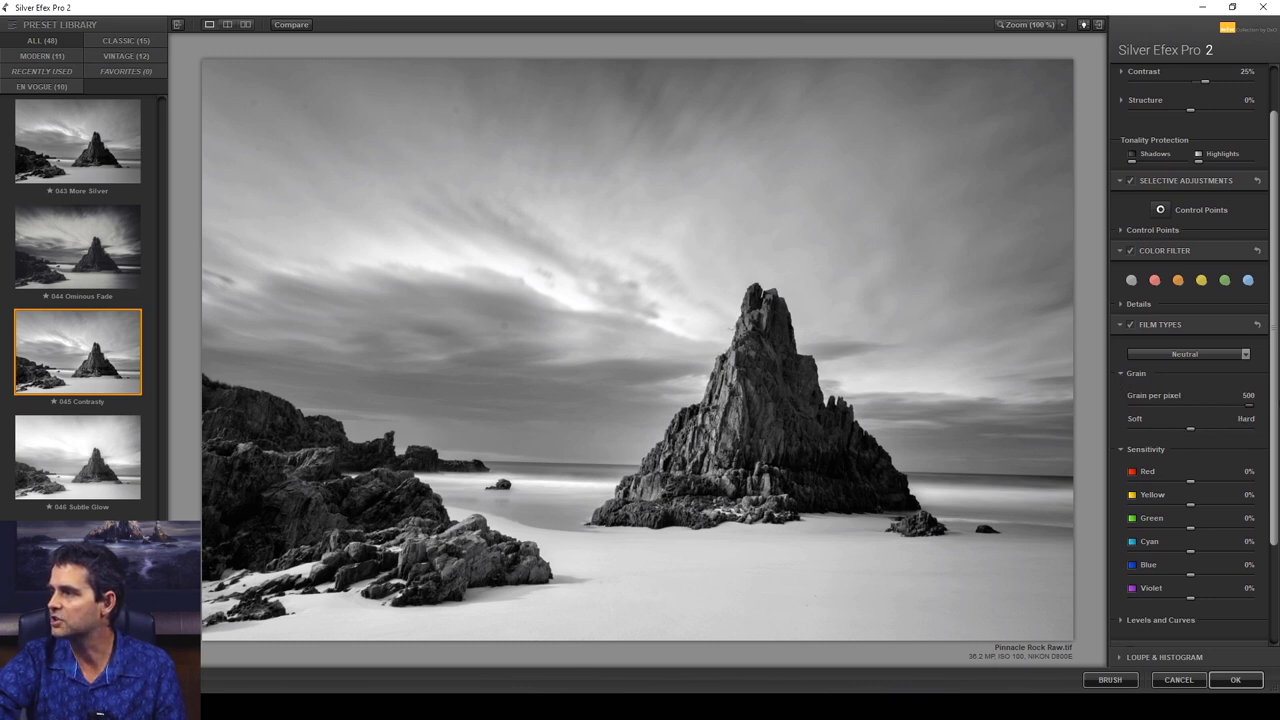
- Experiment with grain softness/hardness and grain per pixel under Film Types
{"action": "left_click_drag", "start_coordinate": [1192, 431], "coordinate": [992, 427]}
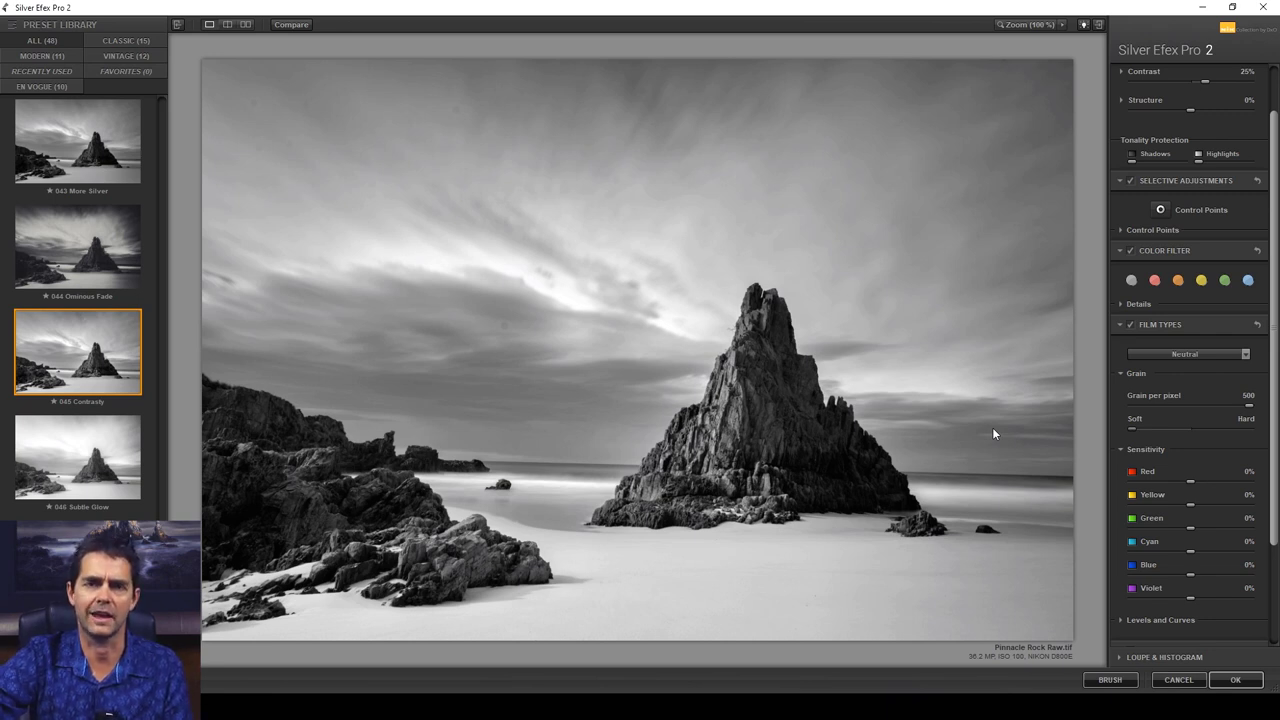
{"action": "left_click_drag", "start_coordinate": [1183, 404], "coordinate": [1154, 404]}
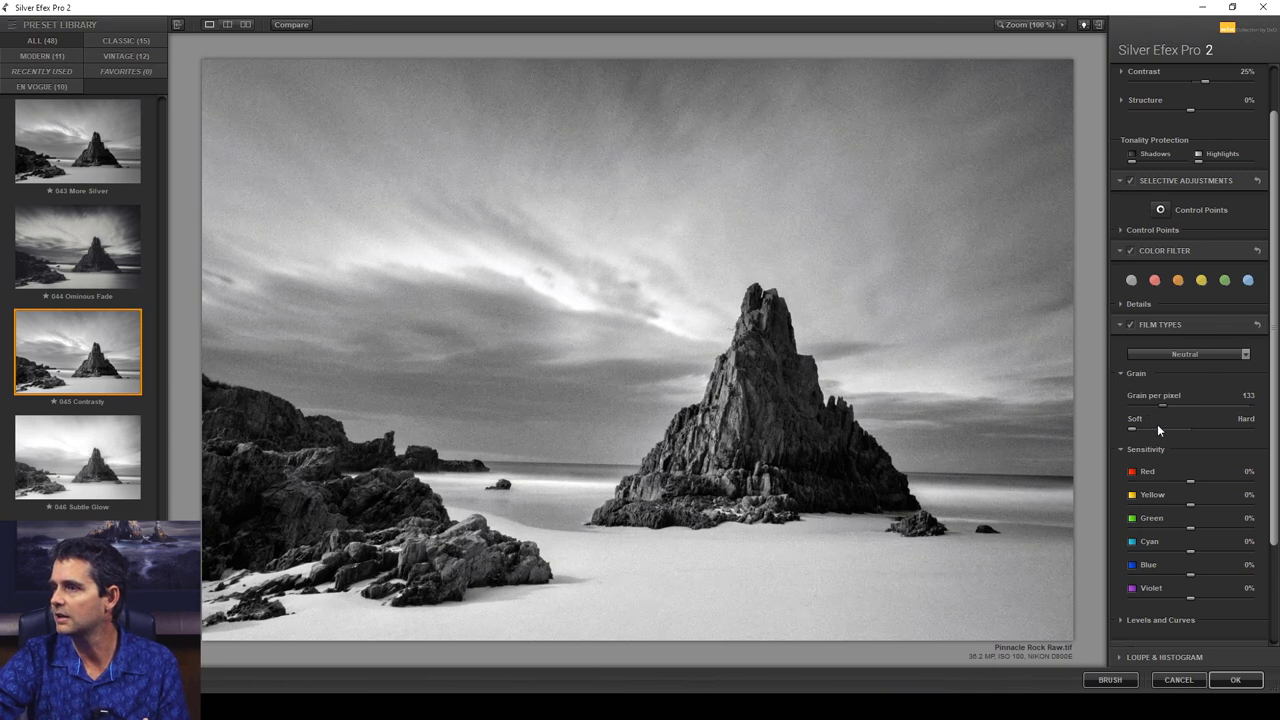
{"action": "left_click", "coordinate": [1228, 424]}
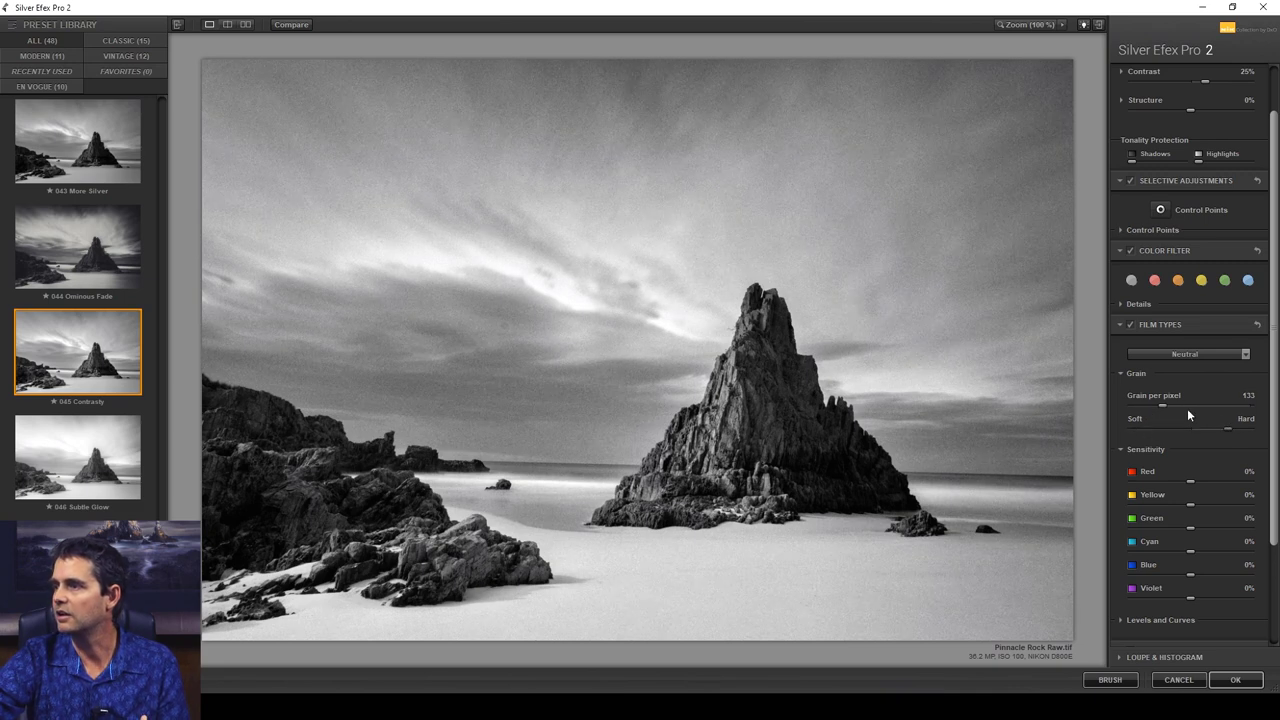
{"action": "left_click_drag", "start_coordinate": [1224, 428], "coordinate": [1277, 410]}
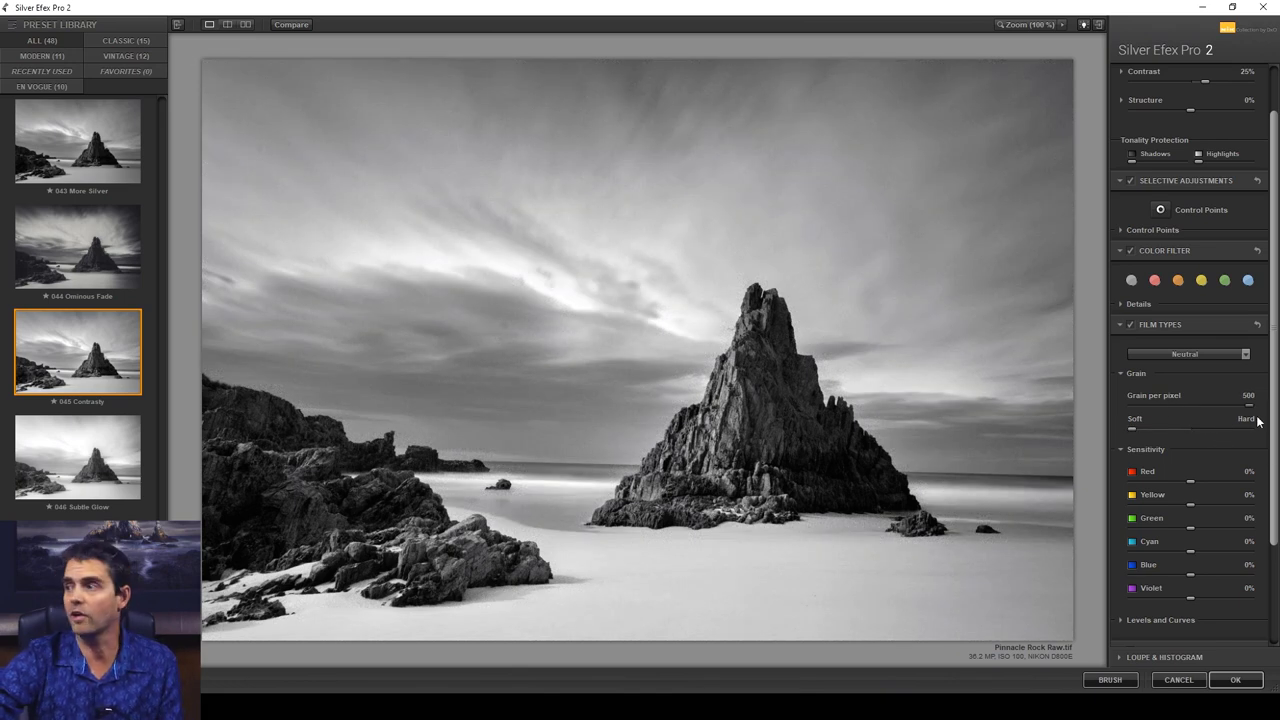
- Set film sensitivity to Yellow 30%, Cyan -26% and Blue -42%
{"action": "scroll", "coordinate": [1170, 440], "scroll_direction": "down", "scroll_amount": 2}
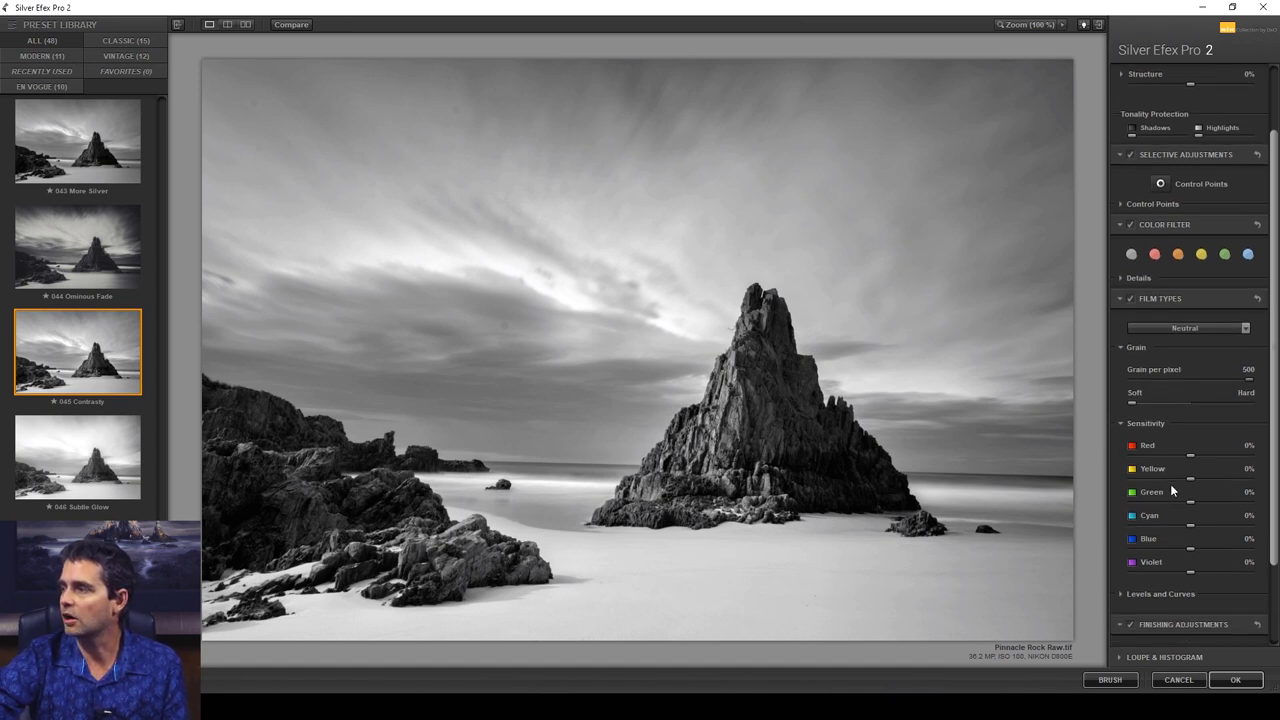
{"action": "mouse_move", "coordinate": [1189, 422]}
{"action": "left_mouse_down"}
{"action": "mouse_move", "coordinate": [1167, 424]}
{"action": "mouse_move", "coordinate": [1229, 430]}
{"action": "mouse_move", "coordinate": [1209, 428]}
{"action": "left_mouse_up"}
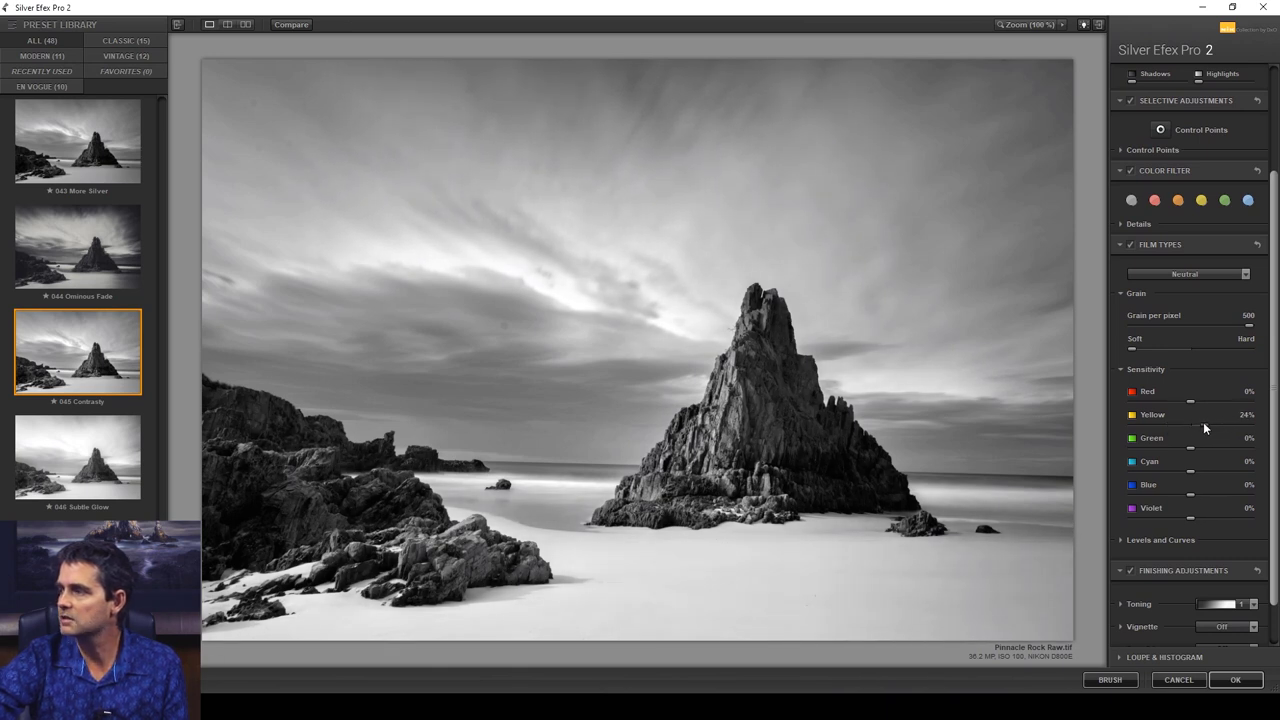
{"action": "left_click_drag", "start_coordinate": [1190, 493], "coordinate": [1176, 467]}
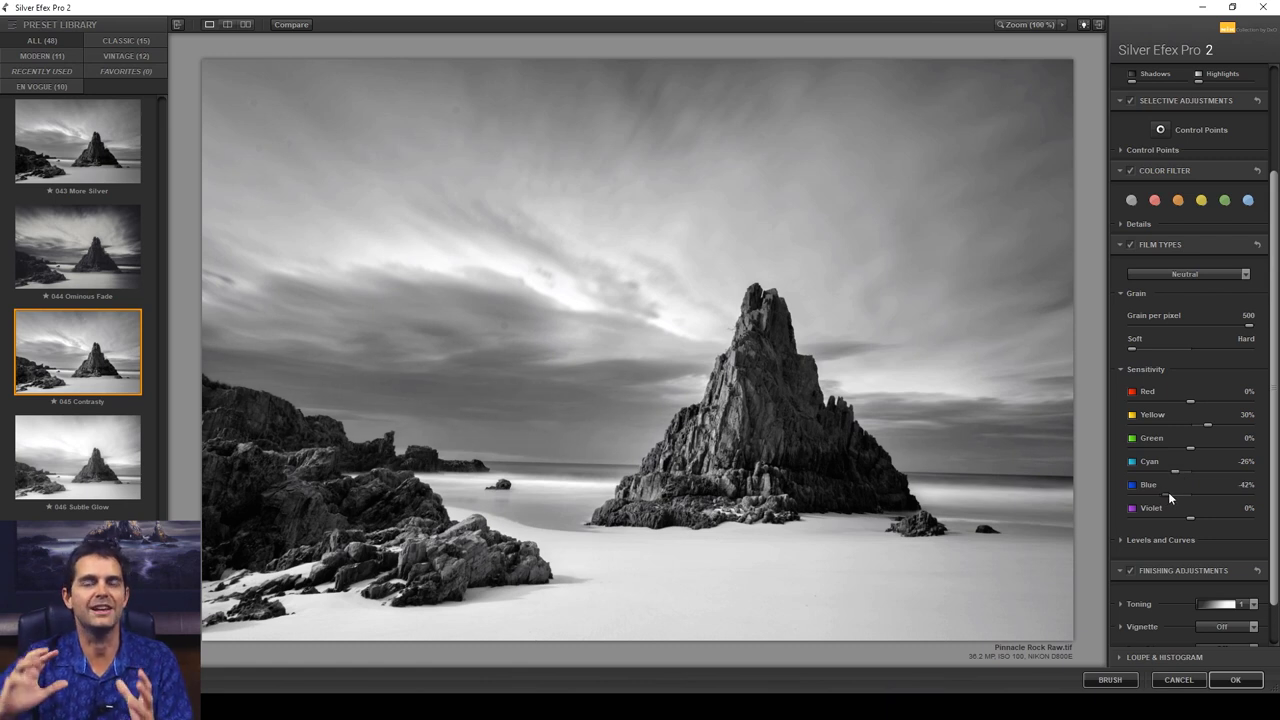
{"action": "scroll", "coordinate": [1156, 516], "scroll_direction": "down", "scroll_amount": 1}
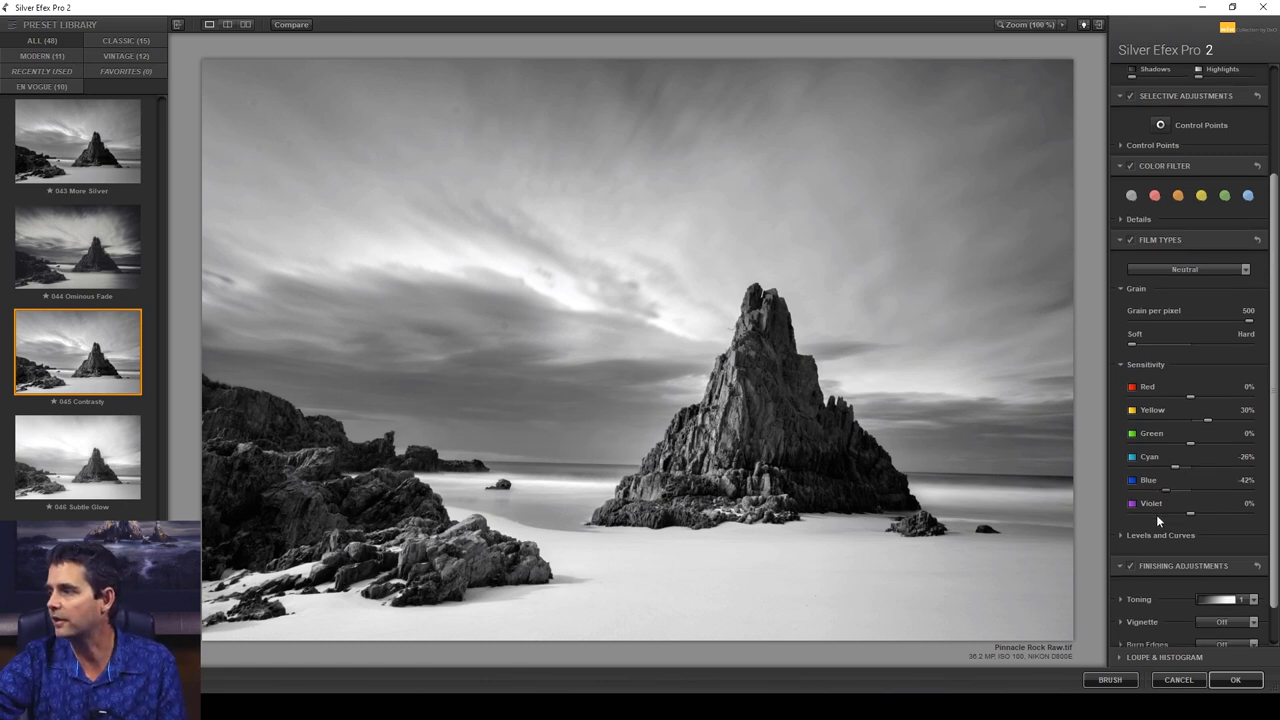
{"action": "scroll", "coordinate": [1157, 510], "scroll_direction": "down", "scroll_amount": 3}
- Collapse Levels and Curves, then set Toning to Neutral 1 with Vignette and Burn Edges Off
{"action": "left_click", "coordinate": [1119, 487]}
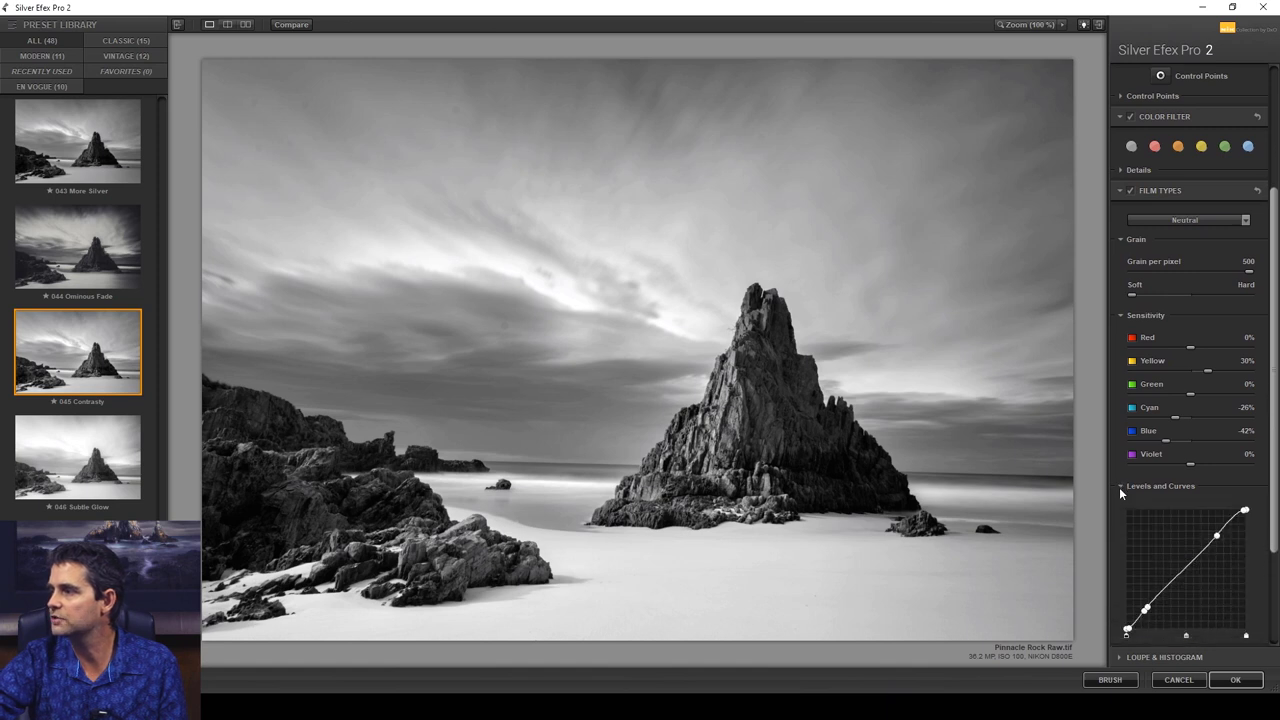
{"action": "left_click", "coordinate": [1119, 487]}
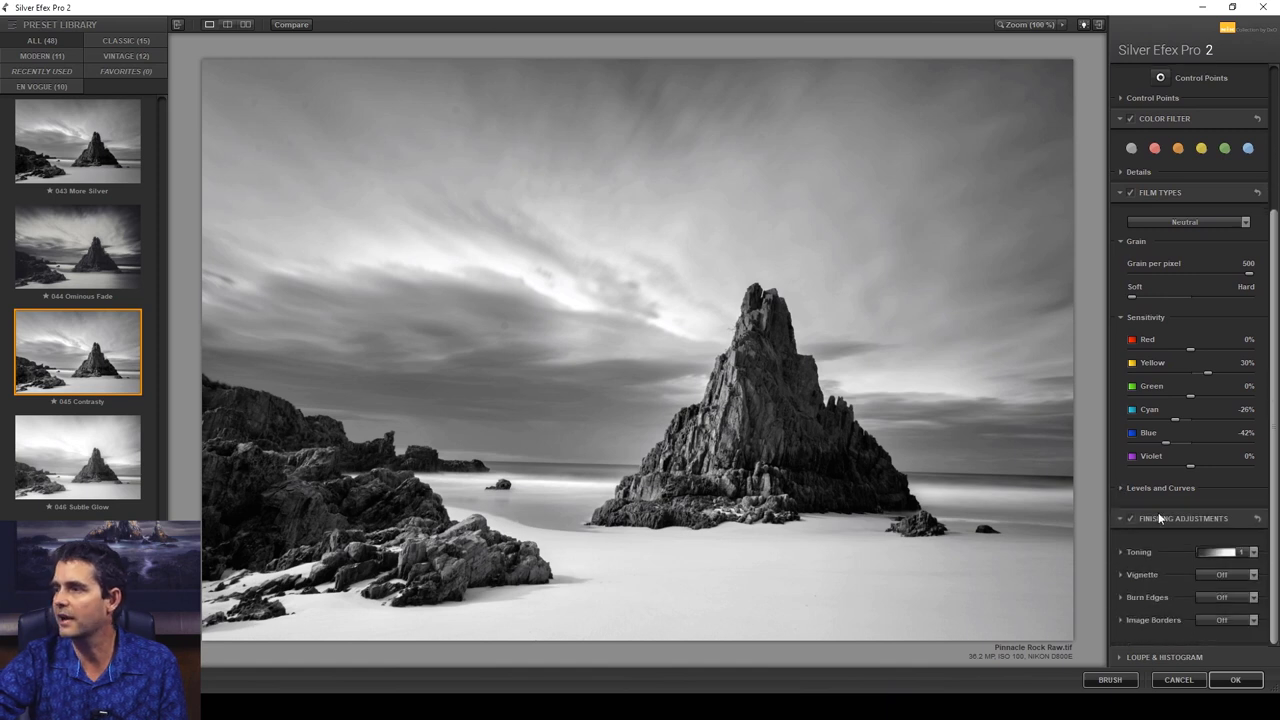
{"action": "left_click", "coordinate": [1253, 553]}
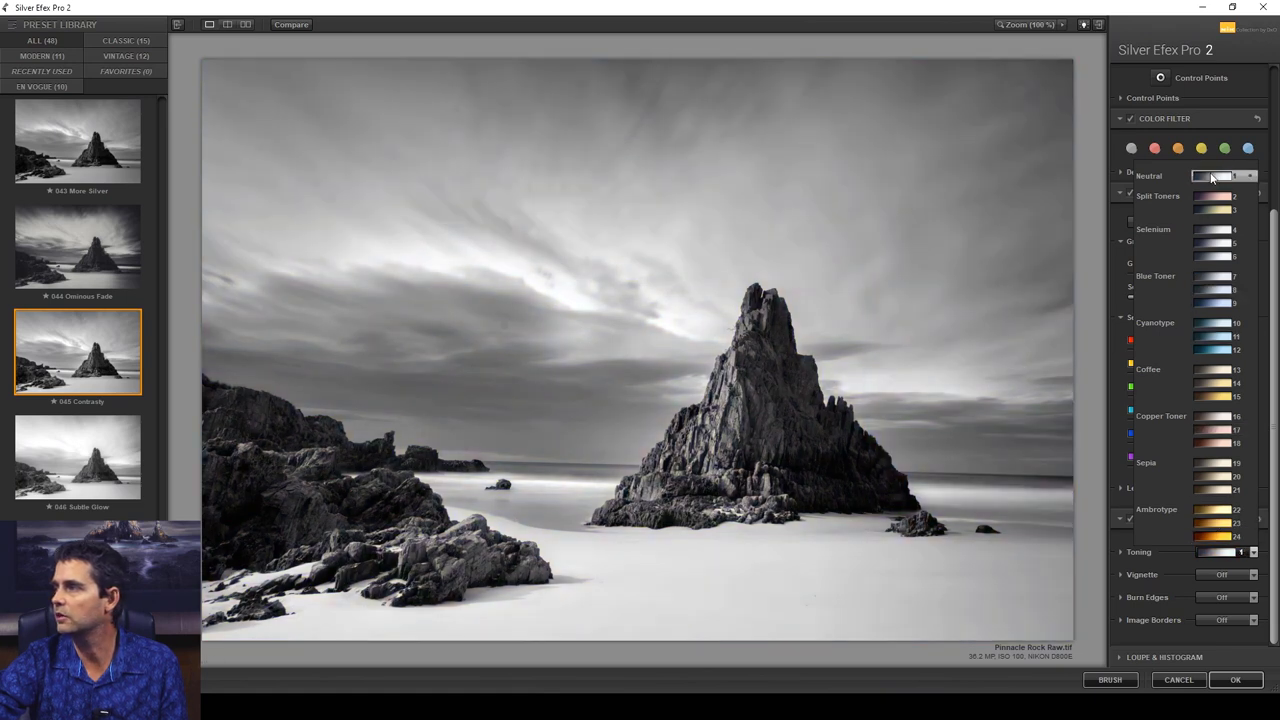
{"action": "left_click", "coordinate": [1215, 177]}
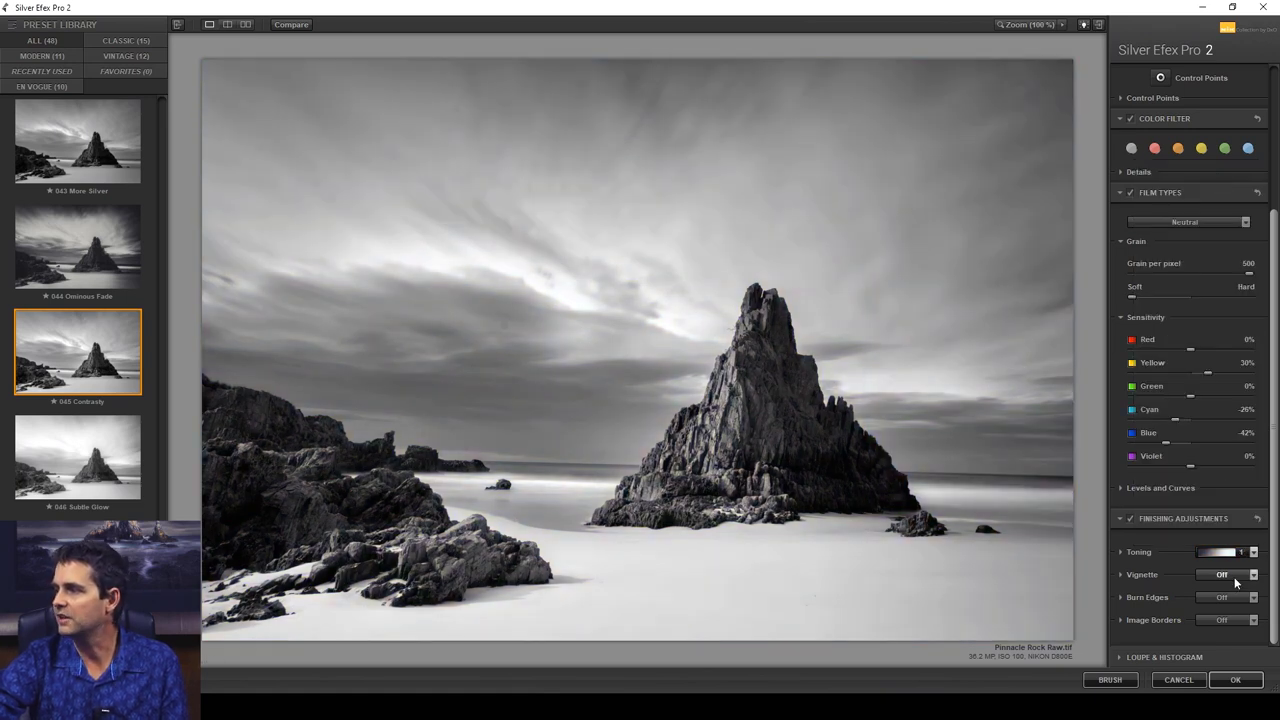
{"action": "left_click", "coordinate": [1253, 576]}
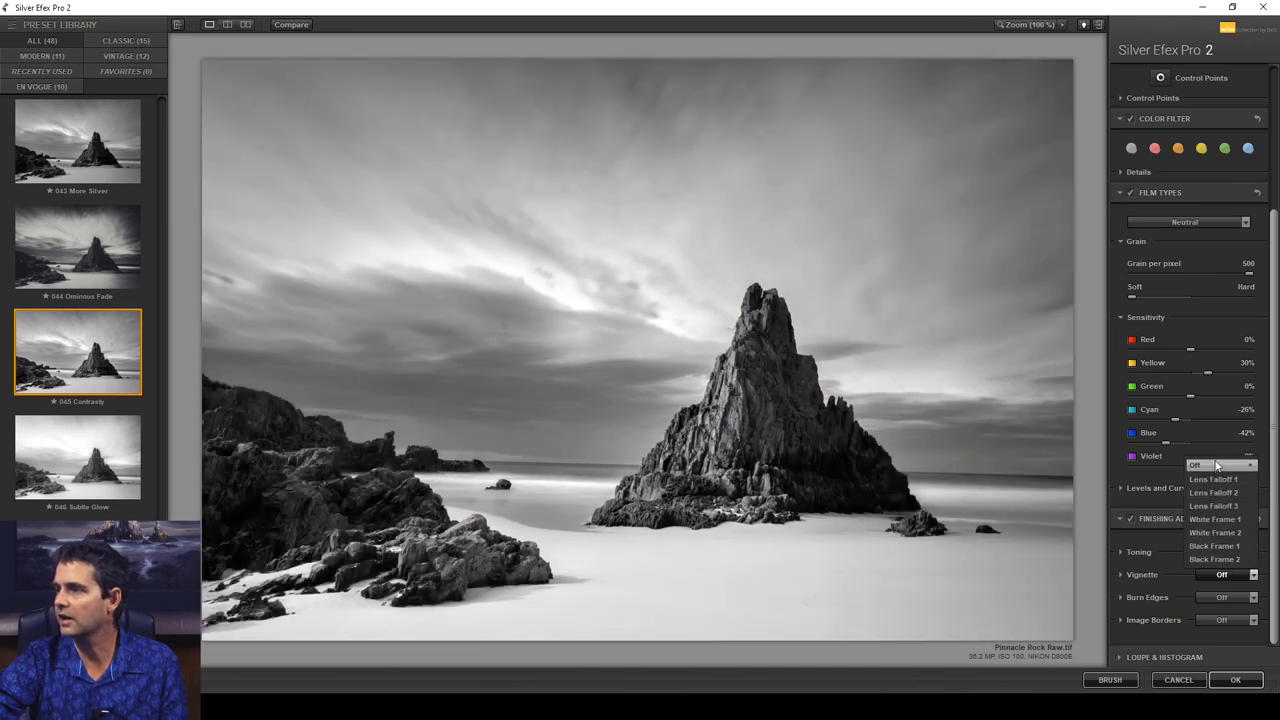
{"action": "left_click", "coordinate": [1216, 465]}
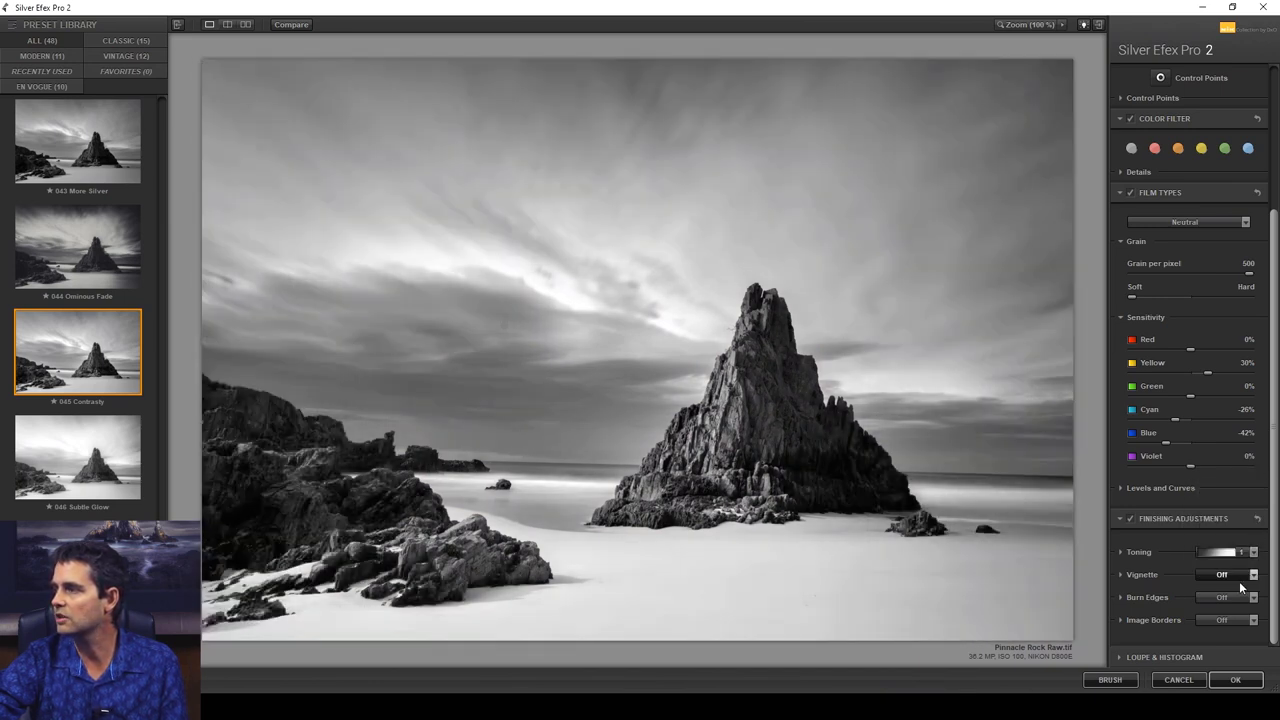
{"action": "left_click", "coordinate": [1253, 597]}
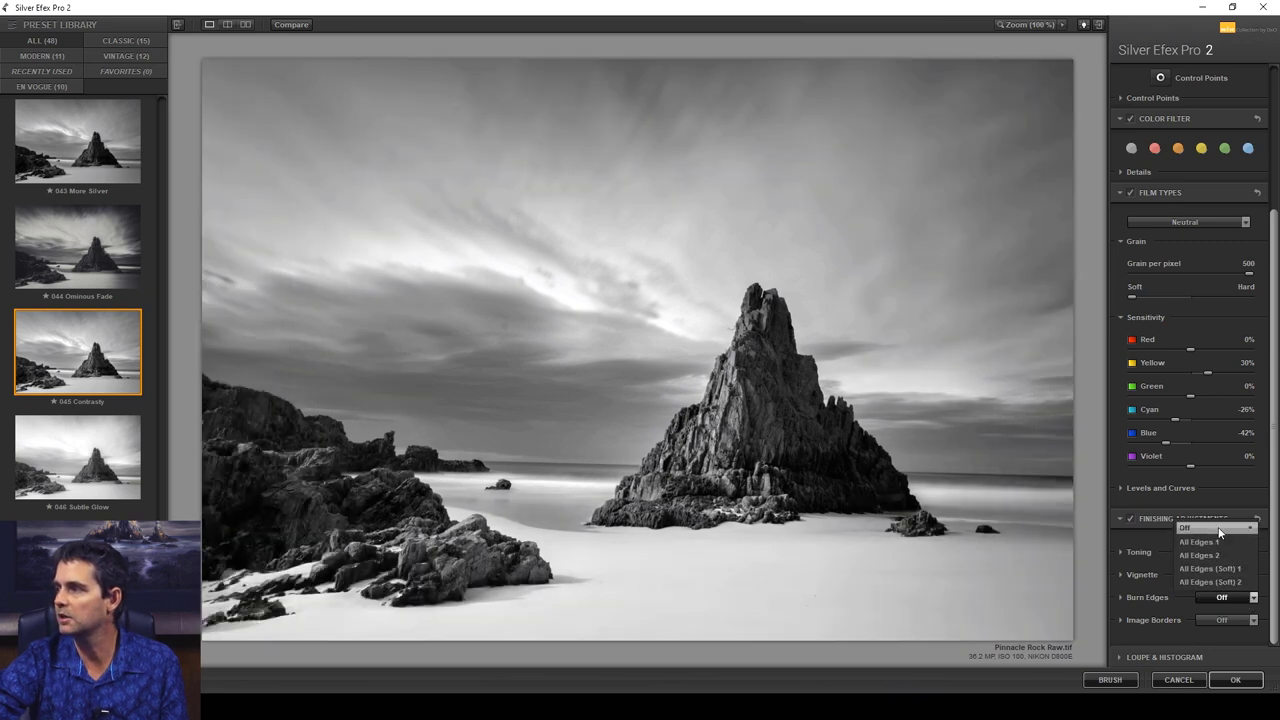
{"action": "left_click", "coordinate": [1218, 529]}
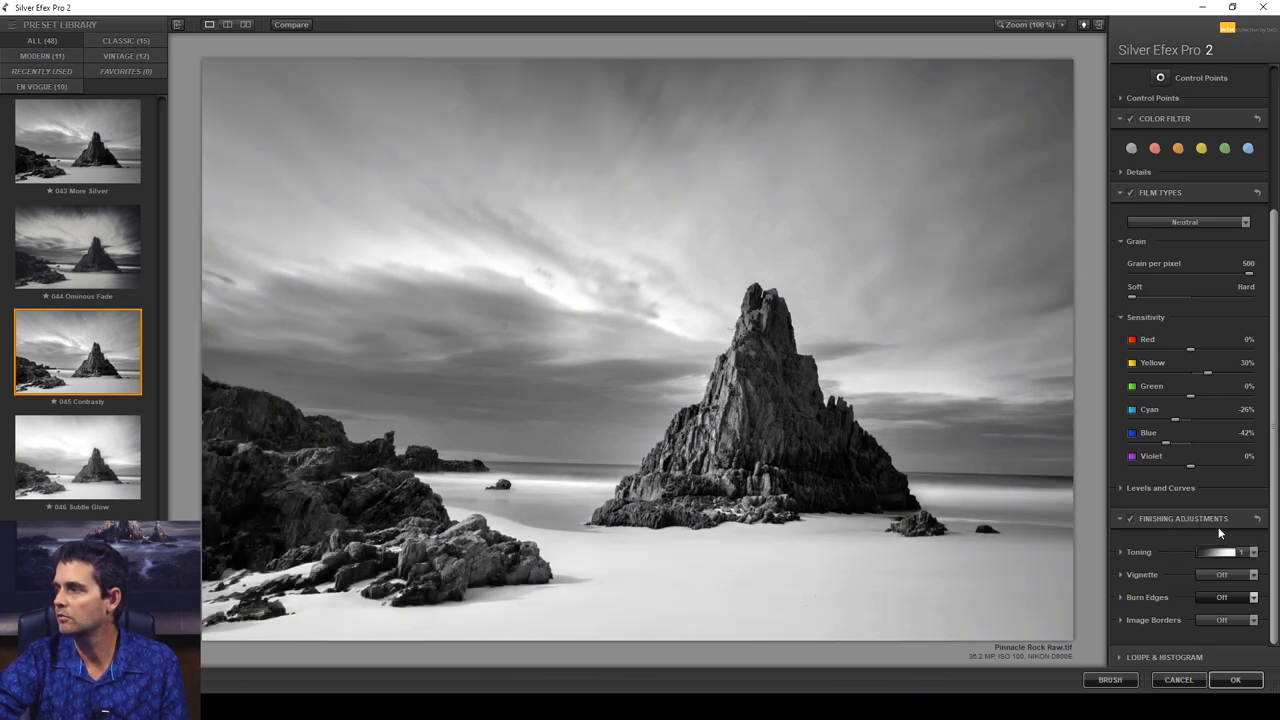
- Apply the Type 9 image border and return the black-and-white result to Photoshop
{"action": "left_click", "coordinate": [1252, 620]}
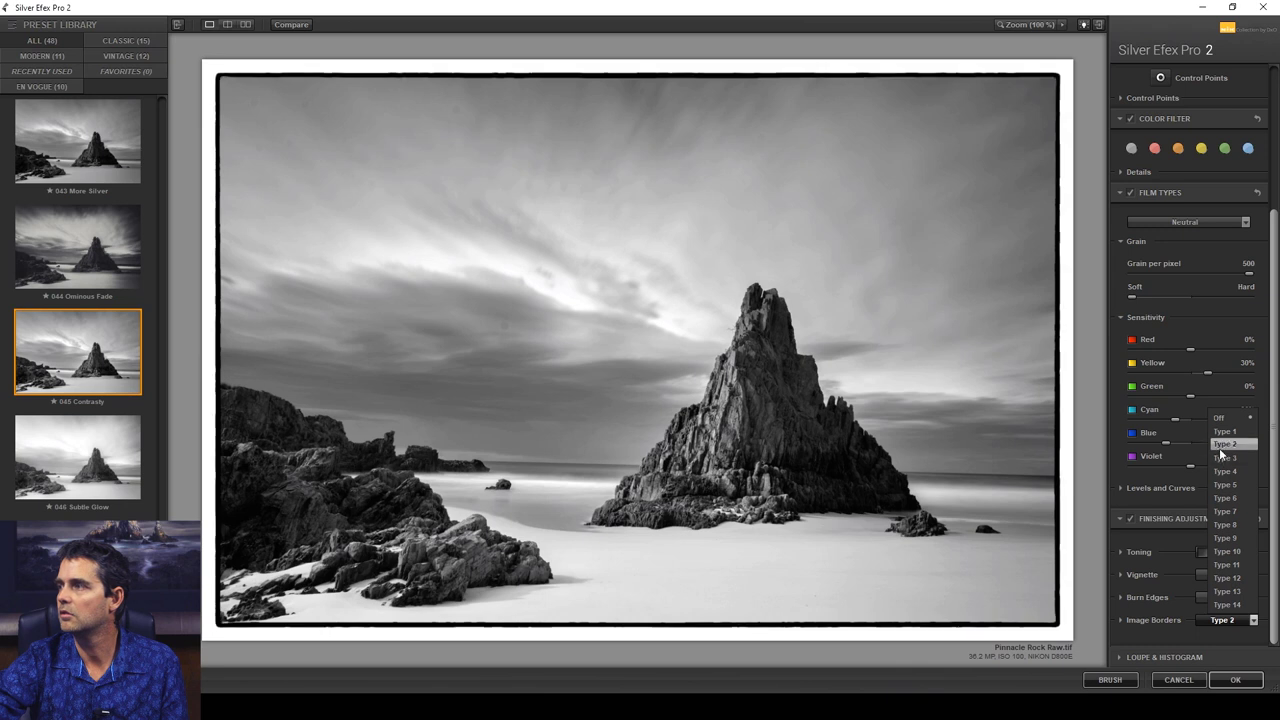
{"action": "left_click", "coordinate": [1223, 539]}
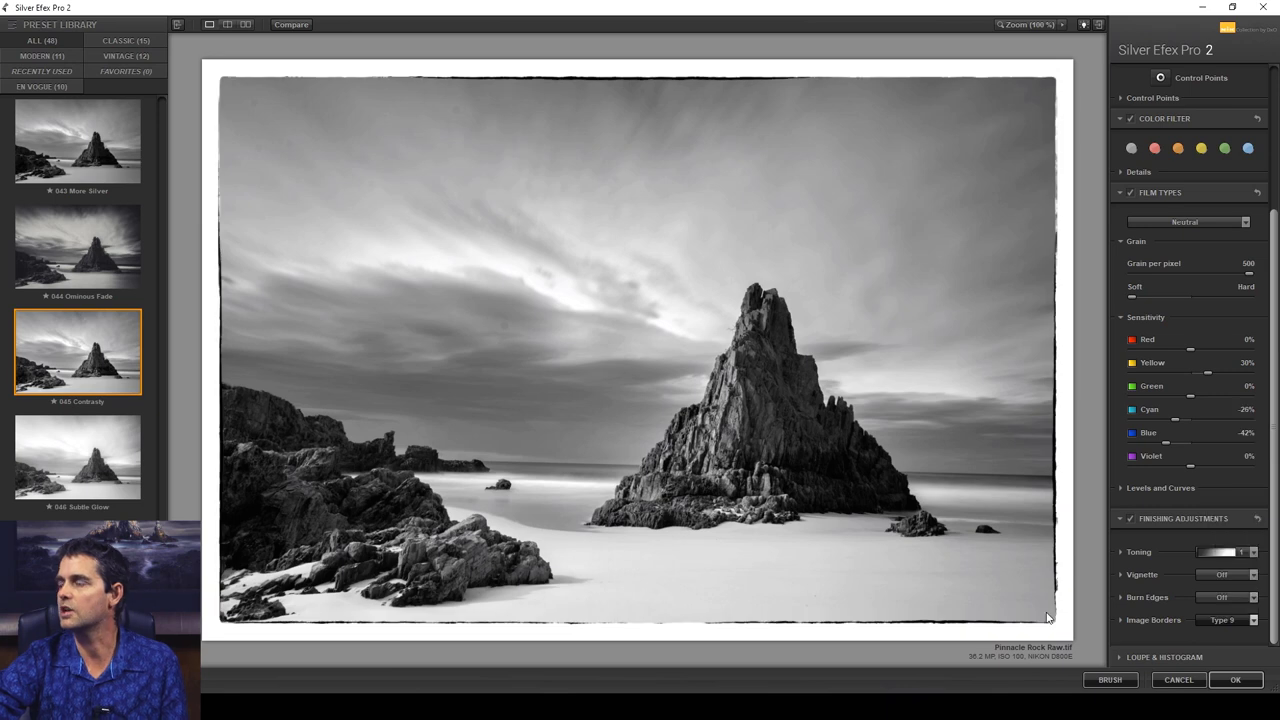
{"action": "left_click", "coordinate": [1235, 679]}
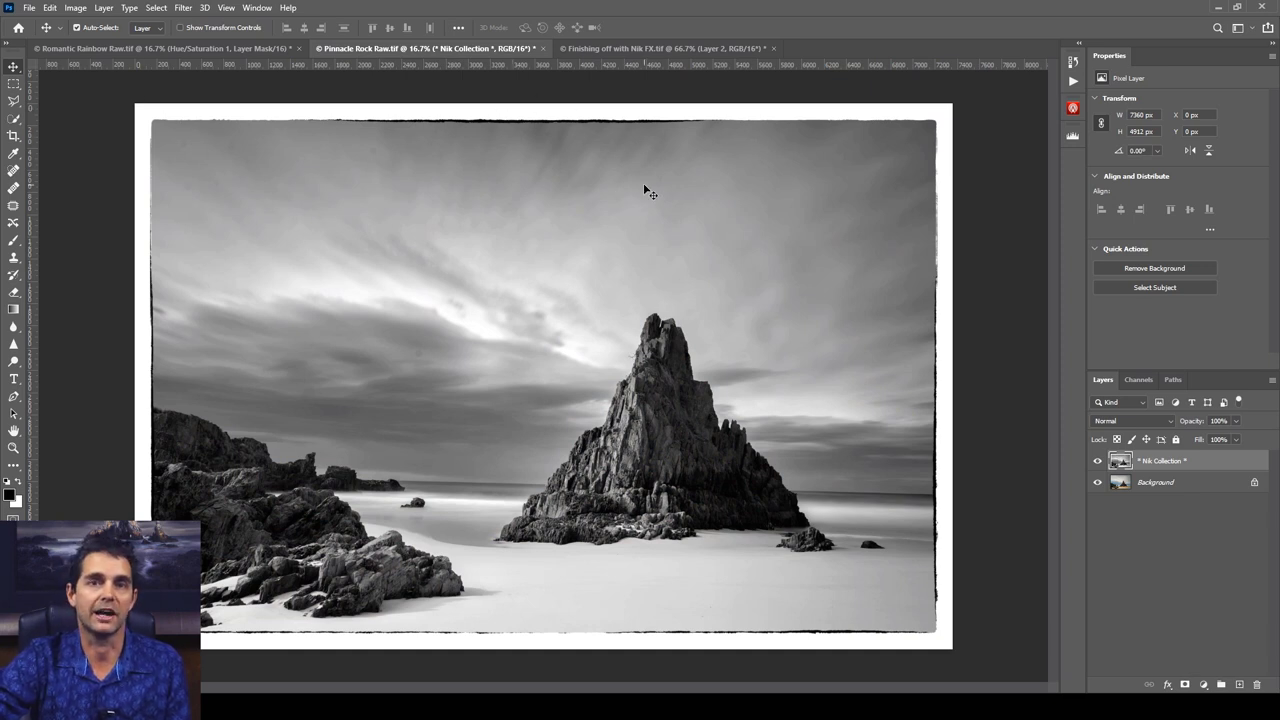
- Once the Nik Collection layer renders, bring up the new fill or adjustment layer list
{"action": "left_click", "coordinate": [1204, 685]}
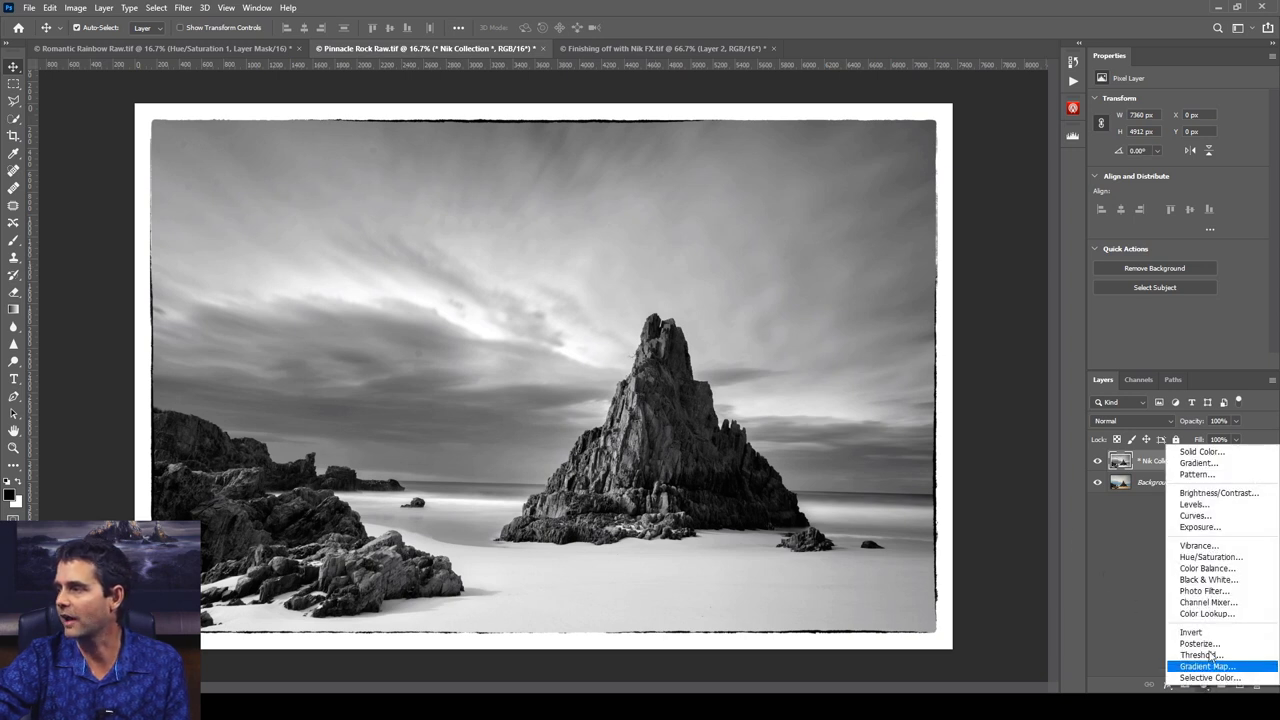
- Add a darkening Curves 1 layer (Input 147, Output 70), invert its mask and paint white across the upper sky
{"action": "left_click", "coordinate": [1200, 520]}
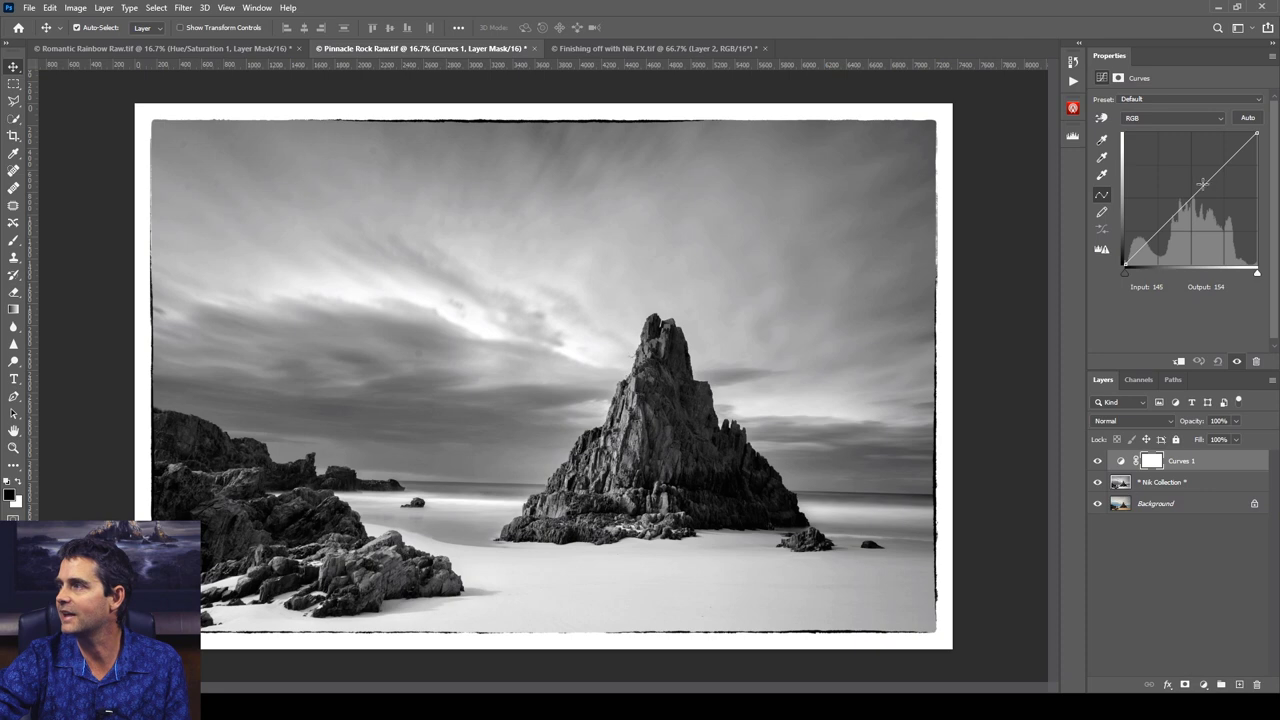
{"action": "left_click_drag", "start_coordinate": [1256, 133], "coordinate": [1256, 175]}
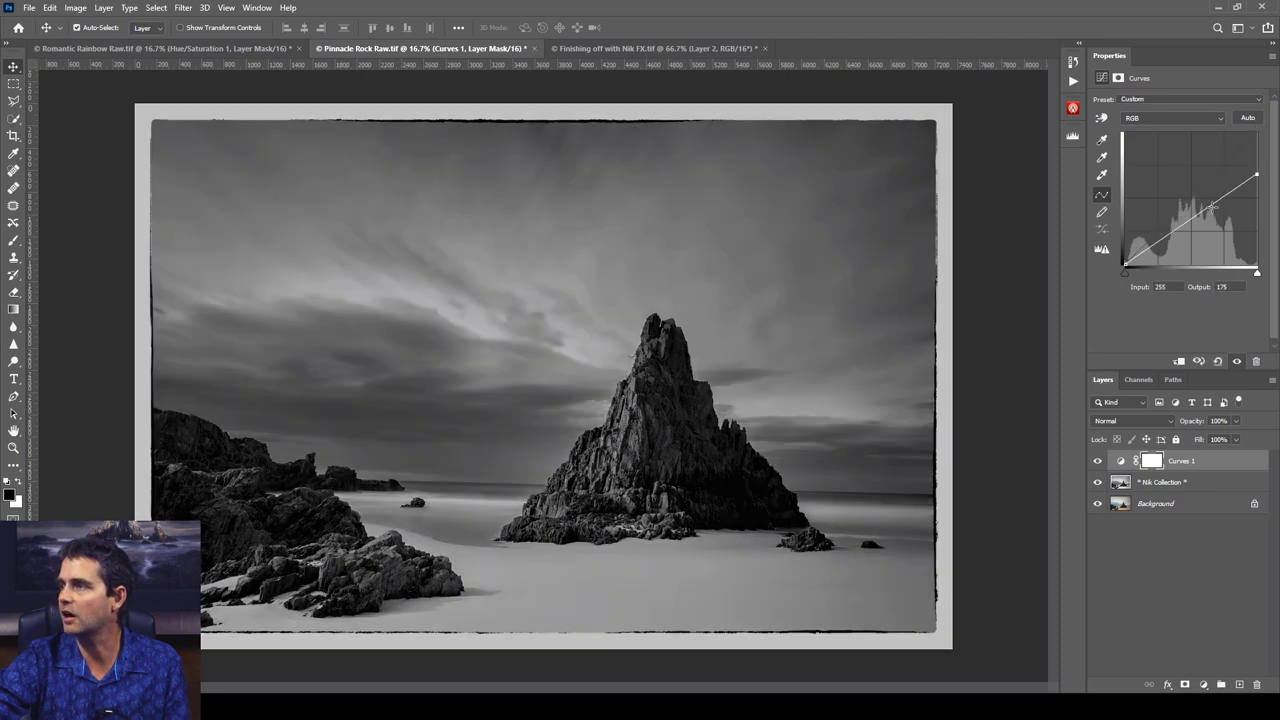
{"action": "left_click_drag", "start_coordinate": [1196, 218], "coordinate": [1201, 228]}
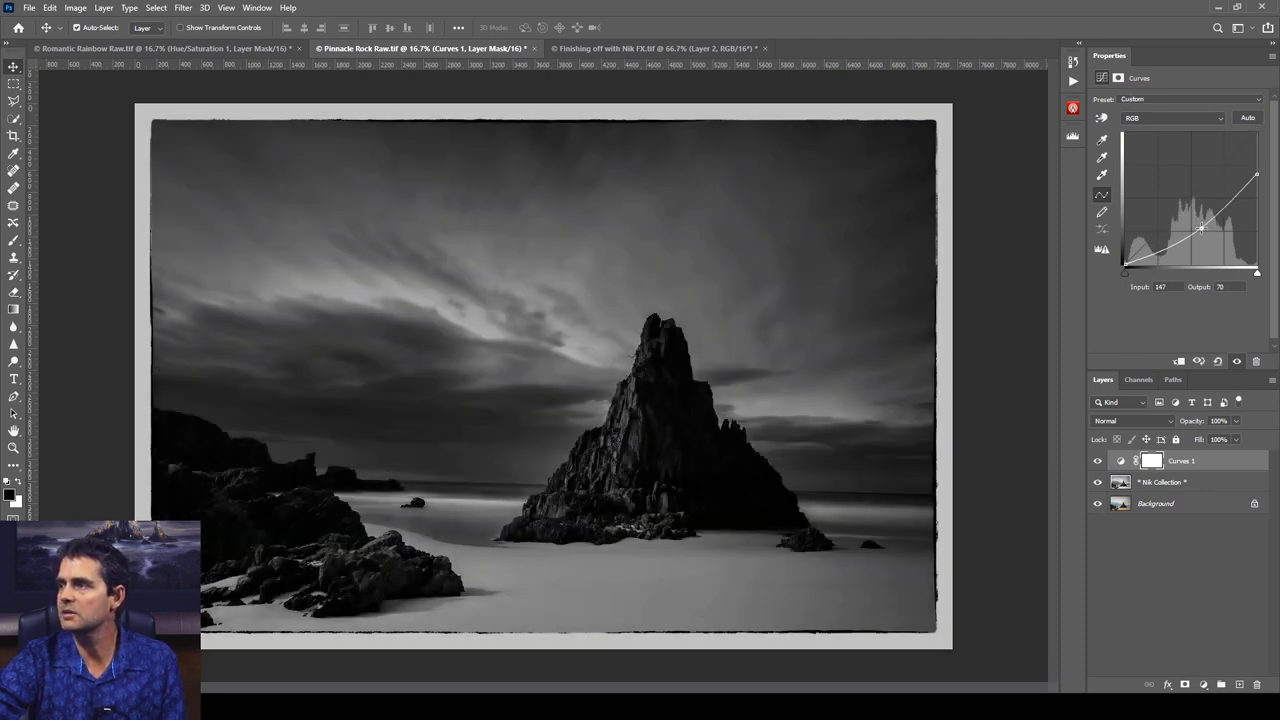
{"action": "key", "text": "ctrl+i"}
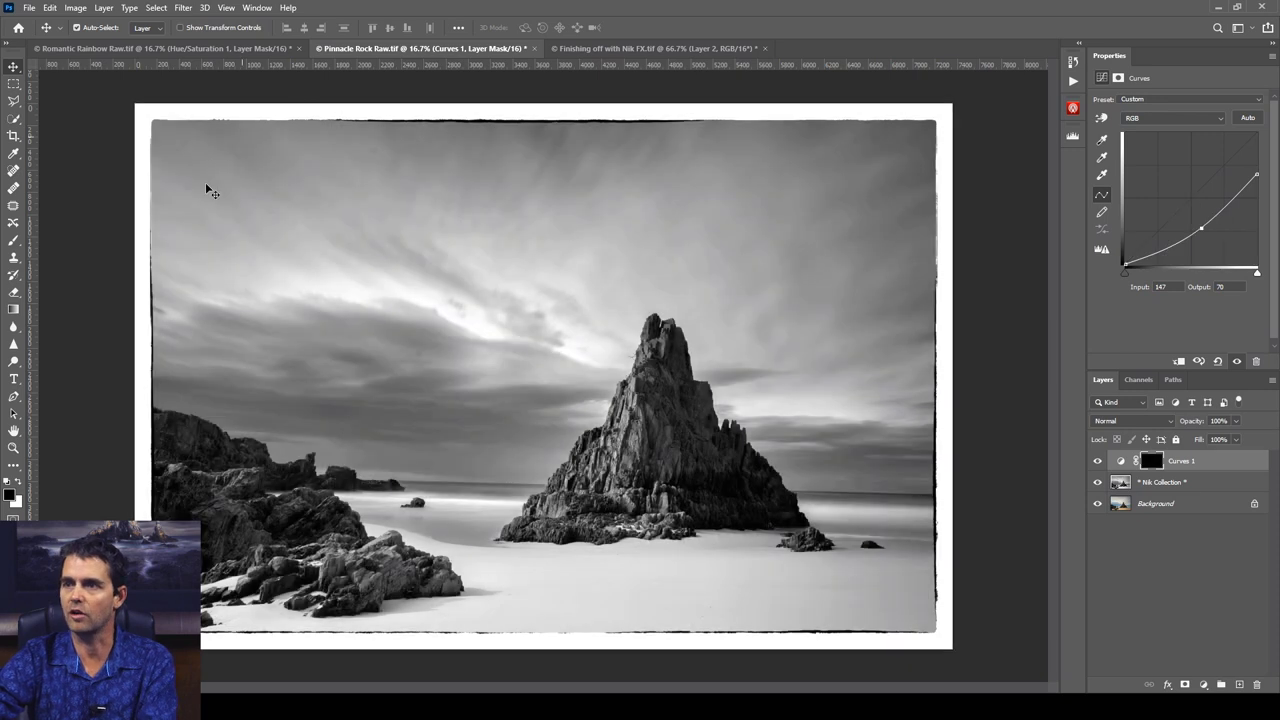
{"action": "key", "text": "b"}
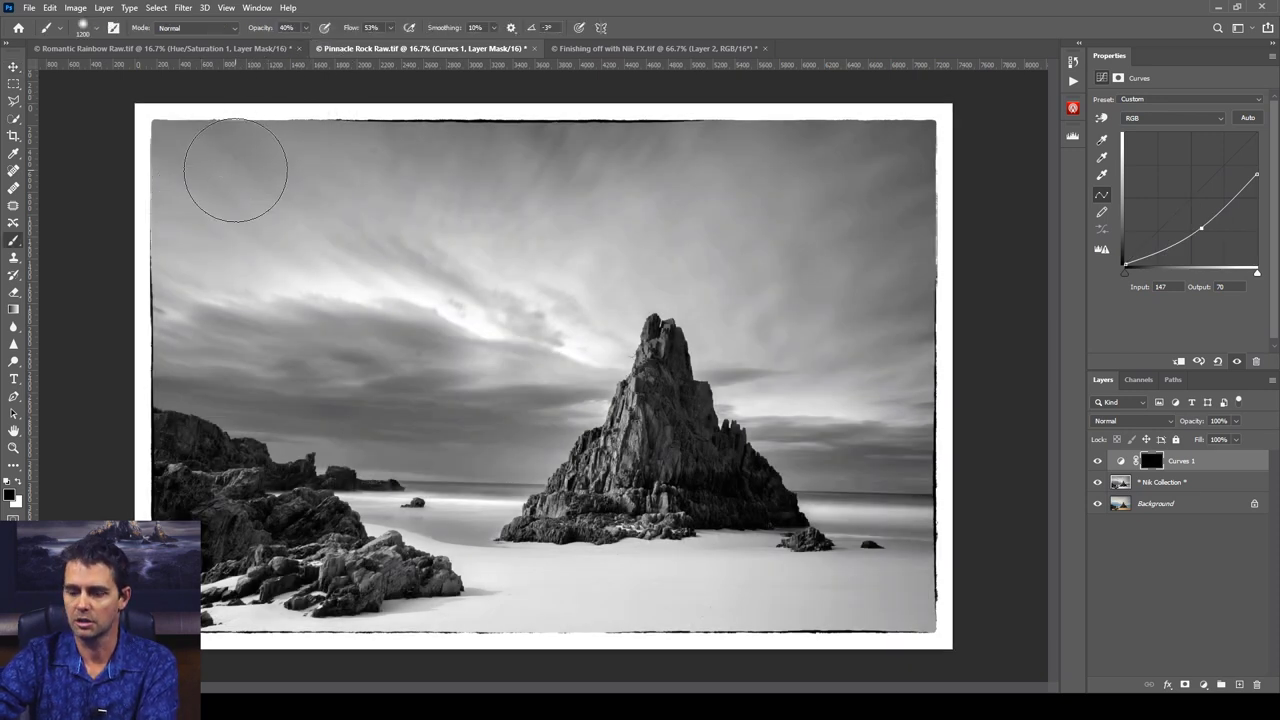
{"action": "key", "text": "bracketright"}
{"action": "key", "text": "bracketright"}
{"action": "key", "text": "x"}
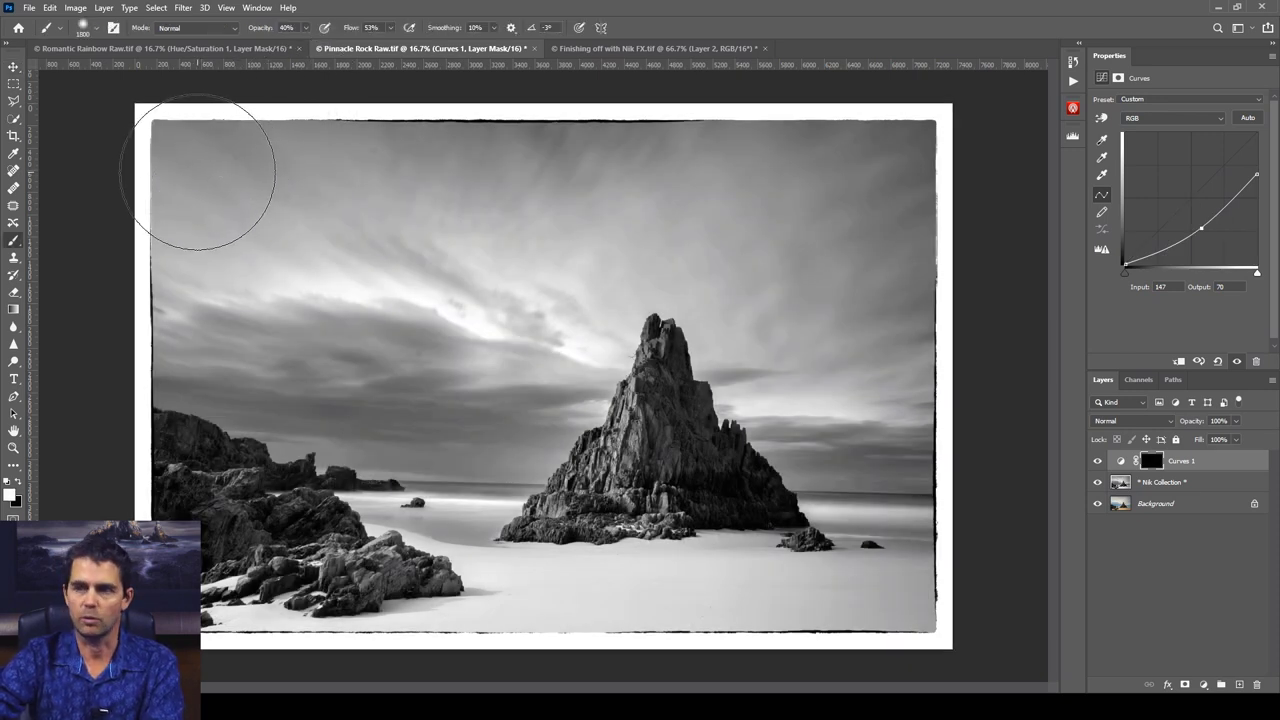
{"action": "key", "text": "bracketright"}
{"action": "key", "text": "bracketright"}
{"action": "key", "text": "bracketright"}
{"action": "key", "text": "bracketright"}
{"action": "mouse_move", "coordinate": [284, 163]}
{"action": "left_mouse_down"}
{"action": "mouse_move", "coordinate": [991, 177]}
{"action": "mouse_move", "coordinate": [714, 156]}
{"action": "mouse_move", "coordinate": [131, 148]}
{"action": "mouse_move", "coordinate": [404, 164]}
{"action": "mouse_move", "coordinate": [198, 155]}
{"action": "mouse_move", "coordinate": [546, 213]}
{"action": "mouse_move", "coordinate": [493, 198]}
{"action": "mouse_move", "coordinate": [946, 332]}
{"action": "mouse_move", "coordinate": [823, 267]}
{"action": "mouse_move", "coordinate": [767, 183]}
{"action": "mouse_move", "coordinate": [863, 223]}
{"action": "left_mouse_up"}
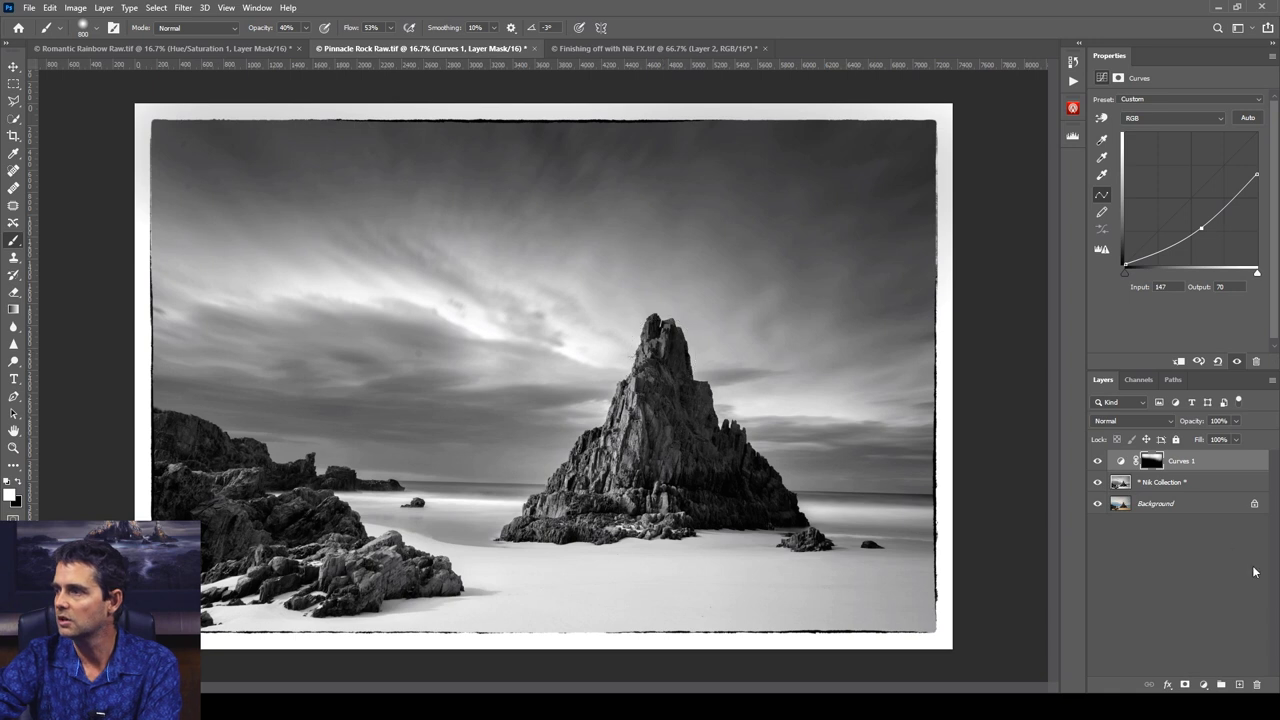
- Add a darkening Curves 2 layer, invert its mask and paint it around the upper pinnacle
{"action": "left_click", "coordinate": [1203, 683]}
{"action": "left_click", "coordinate": [1210, 508]}
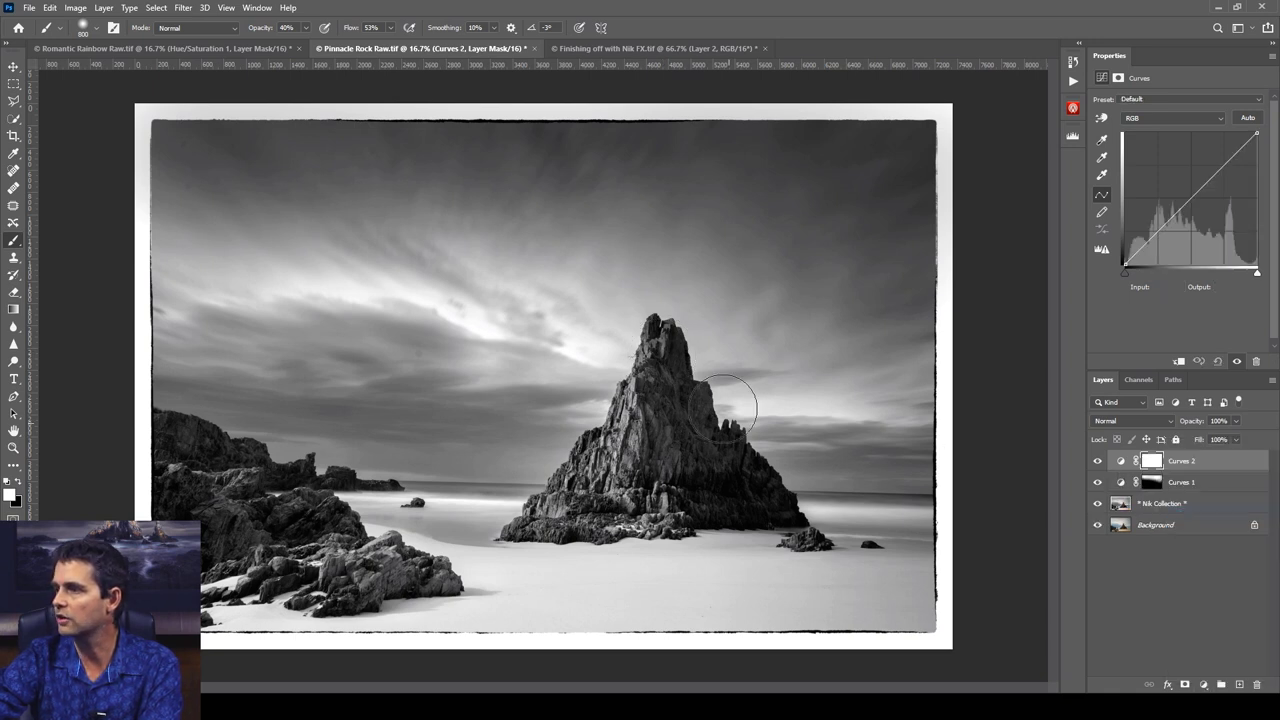
{"action": "left_click_drag", "start_coordinate": [1203, 196], "coordinate": [1205, 197]}
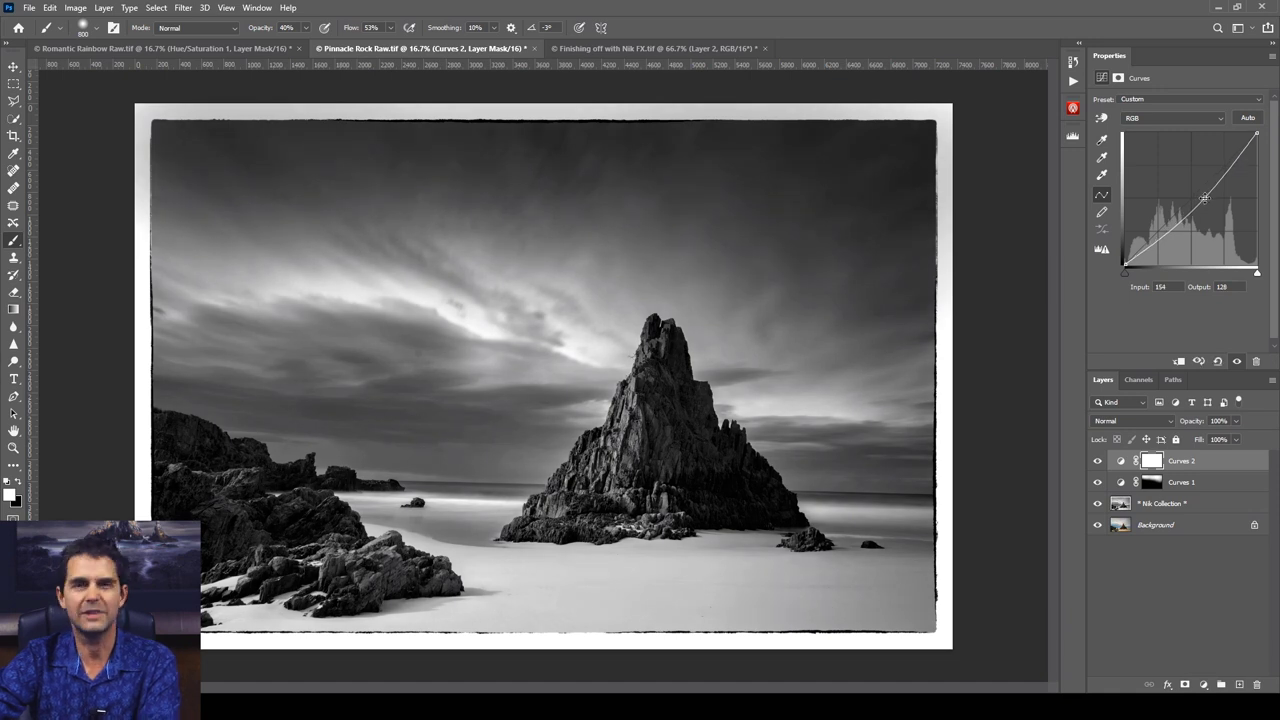
{"action": "key", "text": "ctrl+i"}
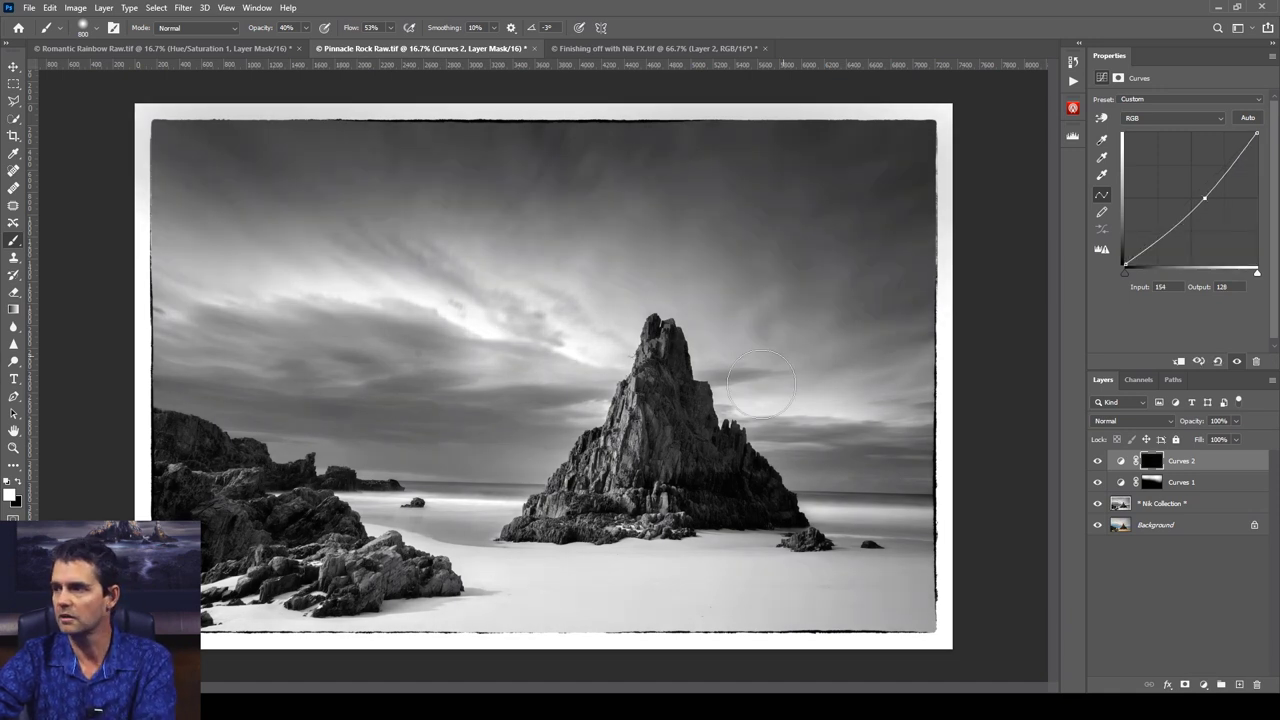
{"action": "mouse_move", "coordinate": [662, 385]}
{"action": "left_mouse_down"}
{"action": "mouse_move", "coordinate": [660, 335]}
{"action": "mouse_move", "coordinate": [766, 514]}
{"action": "mouse_move", "coordinate": [703, 486]}
{"action": "mouse_move", "coordinate": [700, 440]}
{"action": "mouse_move", "coordinate": [605, 443]}
{"action": "left_mouse_up"}
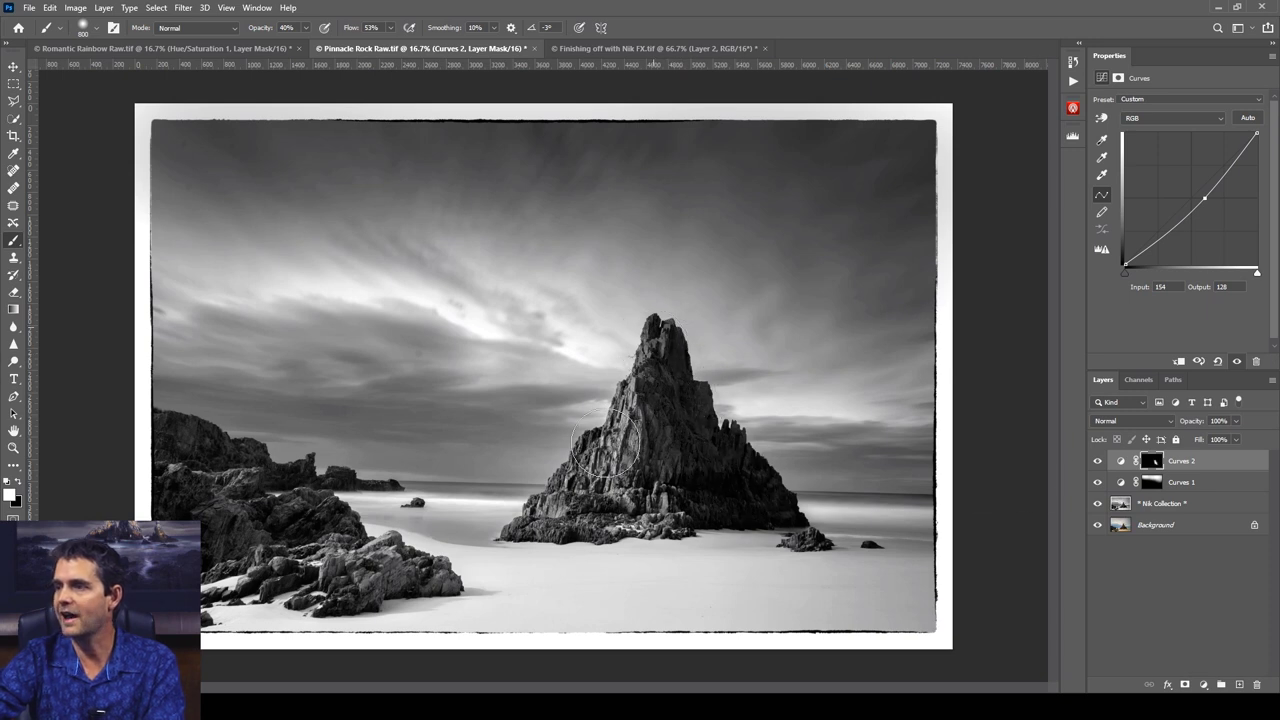
- Add a brightening Curves 3 layer (Input 115, Output 151), invert its mask and paint it onto the rock
{"action": "left_click", "coordinate": [1203, 684]}
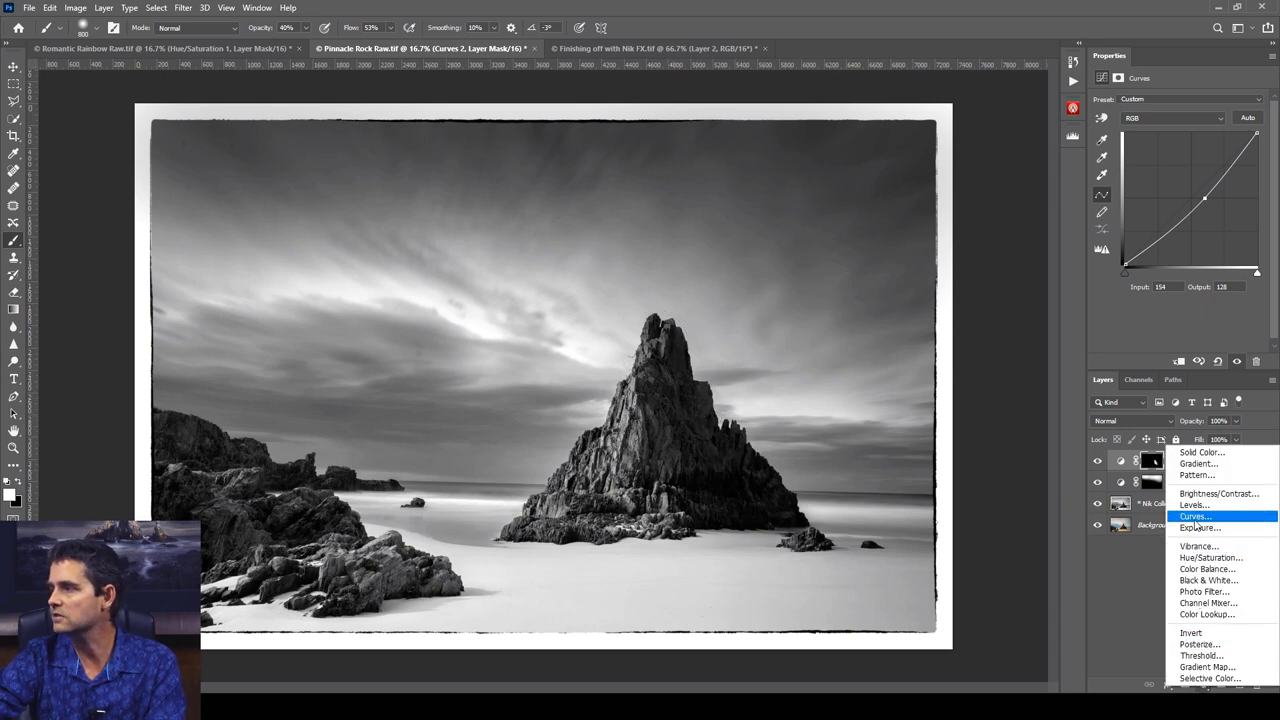
{"action": "left_click", "coordinate": [1195, 525]}
{"action": "left_click_drag", "start_coordinate": [1191, 202], "coordinate": [1184, 185]}
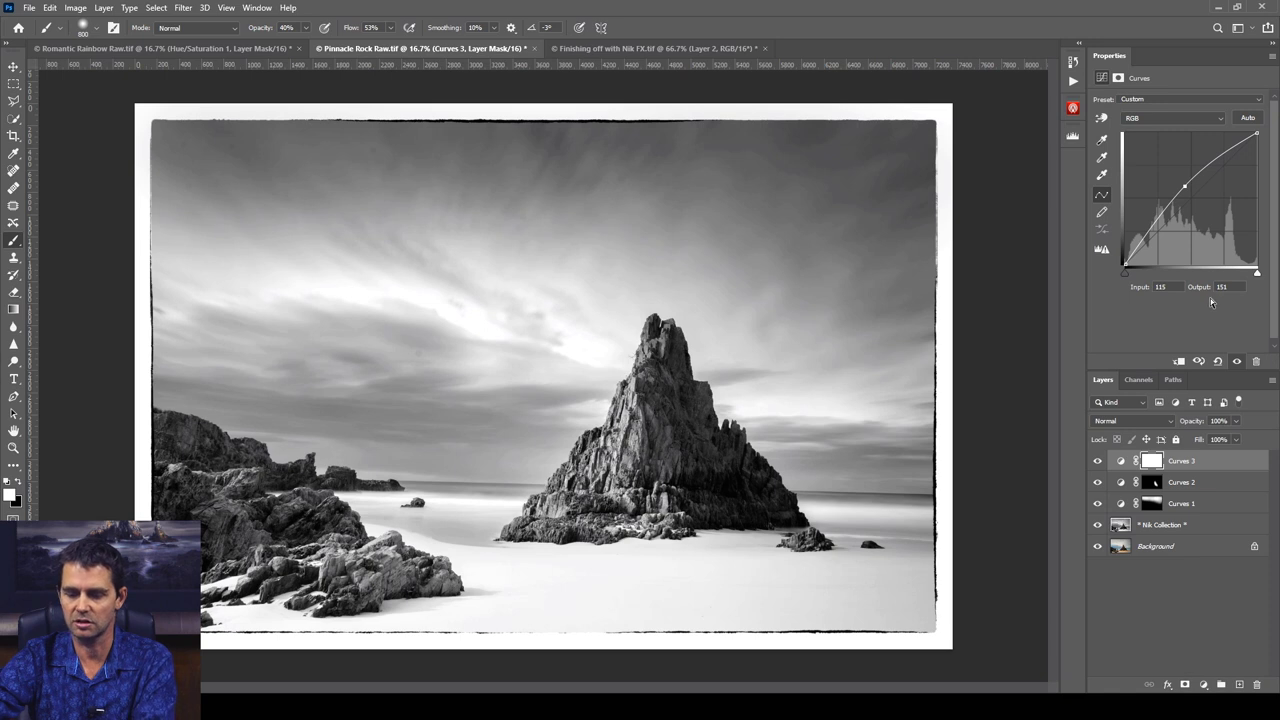
{"action": "key", "text": "ctrl+i"}
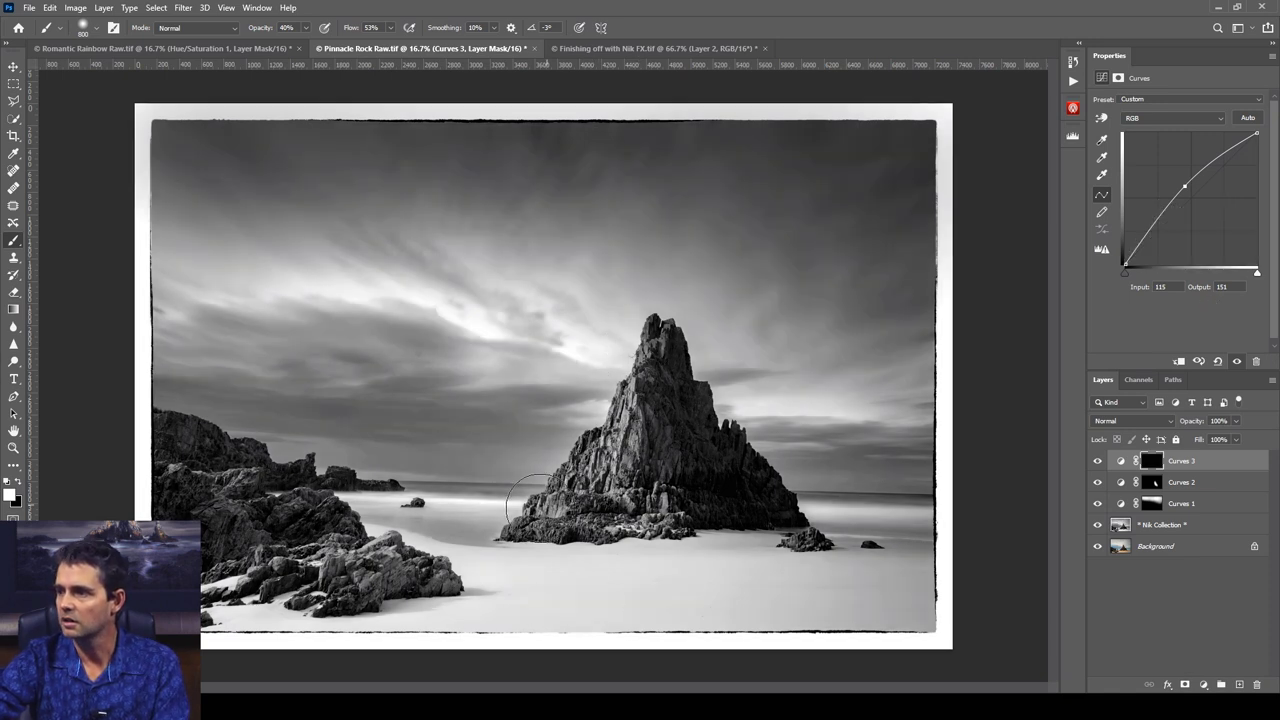
{"action": "mouse_move", "coordinate": [540, 505]}
{"action": "left_mouse_down"}
{"action": "mouse_move", "coordinate": [601, 470]}
{"action": "mouse_move", "coordinate": [544, 523]}
{"action": "mouse_move", "coordinate": [673, 429]}
{"action": "mouse_move", "coordinate": [601, 534]}
{"action": "mouse_move", "coordinate": [659, 375]}
{"action": "mouse_move", "coordinate": [657, 331]}
{"action": "mouse_move", "coordinate": [536, 521]}
{"action": "mouse_move", "coordinate": [632, 408]}
{"action": "mouse_move", "coordinate": [348, 381]}
{"action": "mouse_move", "coordinate": [558, 418]}
{"action": "mouse_move", "coordinate": [485, 448]}
{"action": "mouse_move", "coordinate": [345, 405]}
{"action": "mouse_move", "coordinate": [580, 465]}
{"action": "mouse_move", "coordinate": [246, 418]}
{"action": "mouse_move", "coordinate": [365, 413]}
{"action": "mouse_move", "coordinate": [556, 447]}
{"action": "mouse_move", "coordinate": [40, 357]}
{"action": "mouse_move", "coordinate": [184, 389]}
{"action": "mouse_move", "coordinate": [241, 367]}
{"action": "mouse_move", "coordinate": [637, 392]}
{"action": "mouse_move", "coordinate": [321, 343]}
{"action": "mouse_move", "coordinate": [279, 385]}
{"action": "mouse_move", "coordinate": [457, 486]}
{"action": "left_mouse_up"}
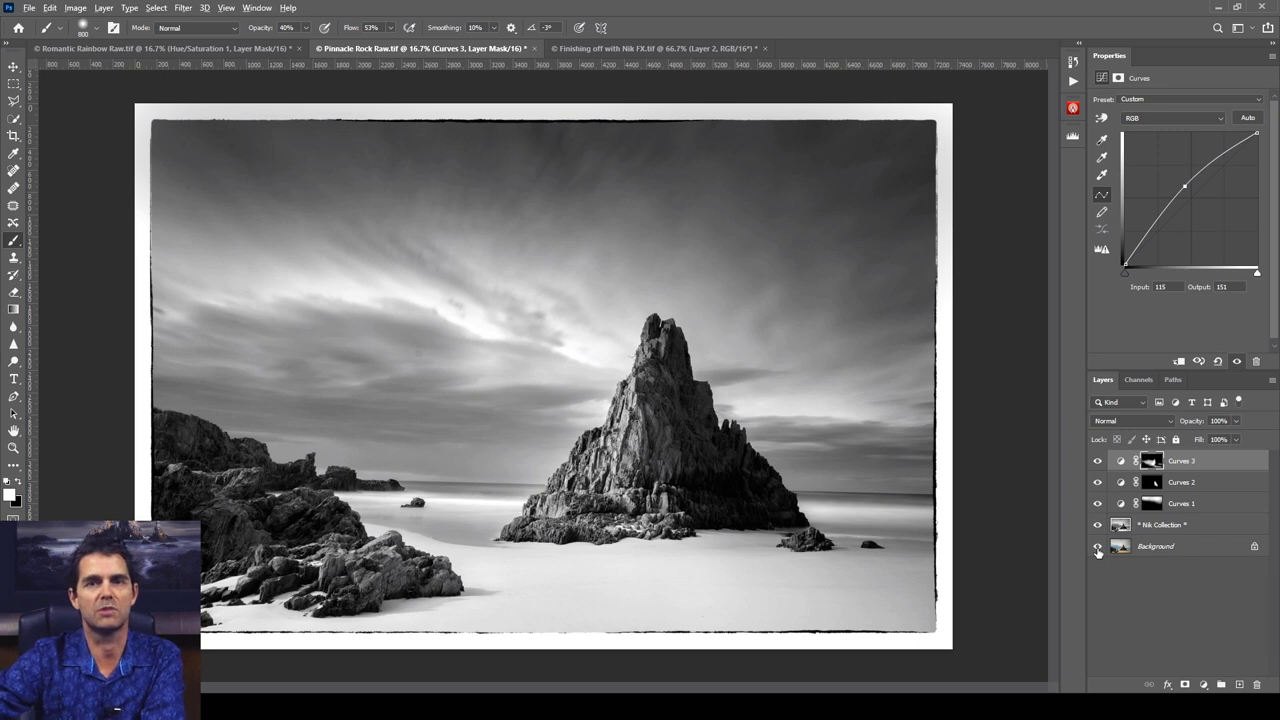
{"action": "left_click", "coordinate": [1097, 546], "text": "alt"}
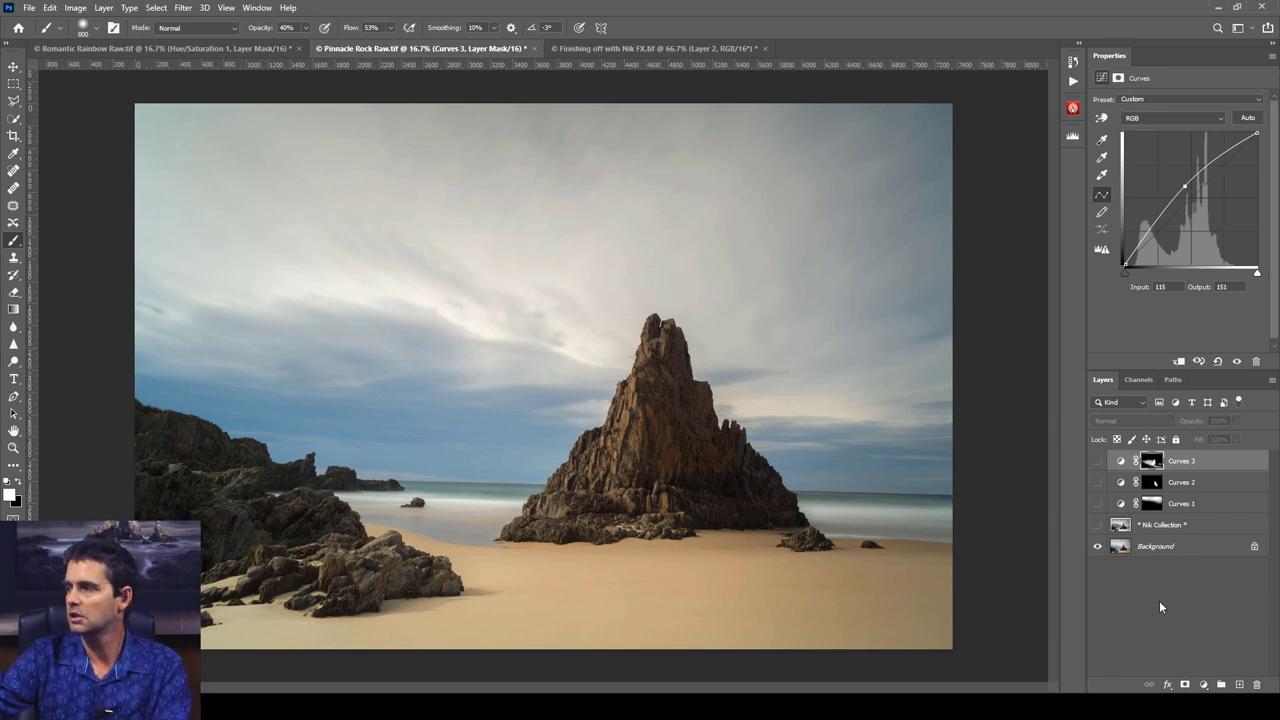
{"action": "left_click", "coordinate": [1097, 547], "text": "alt"}
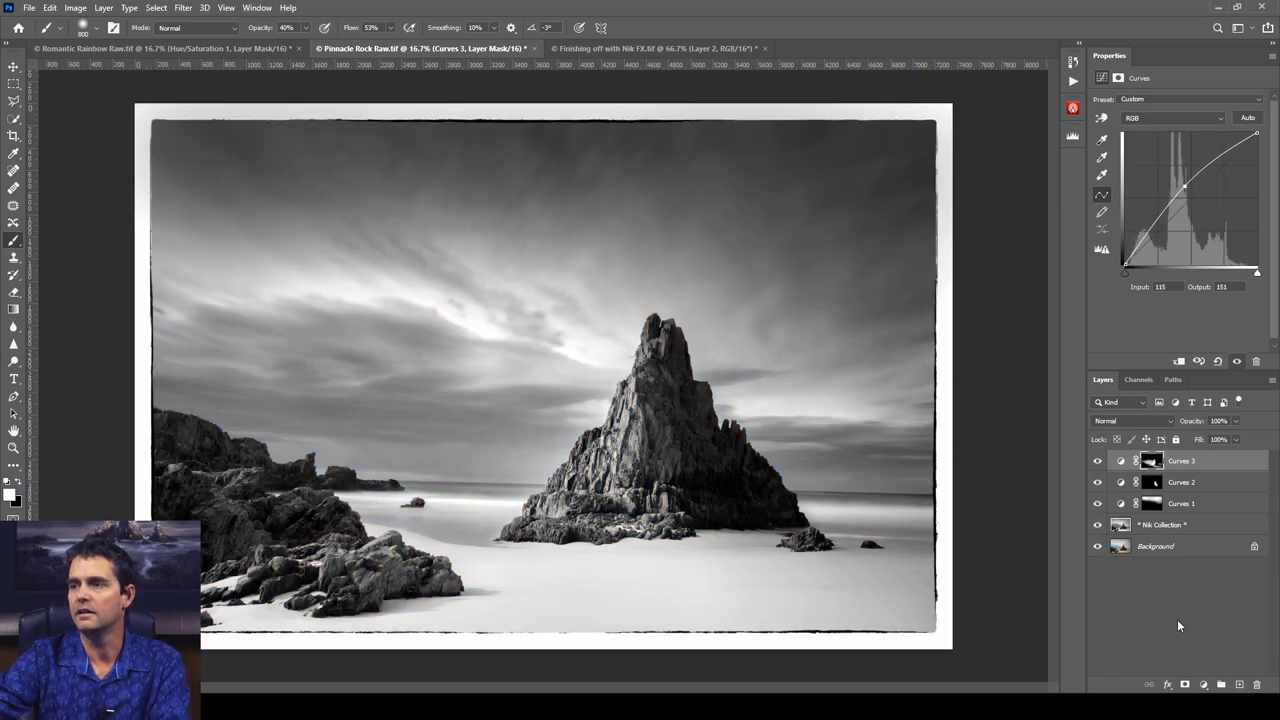